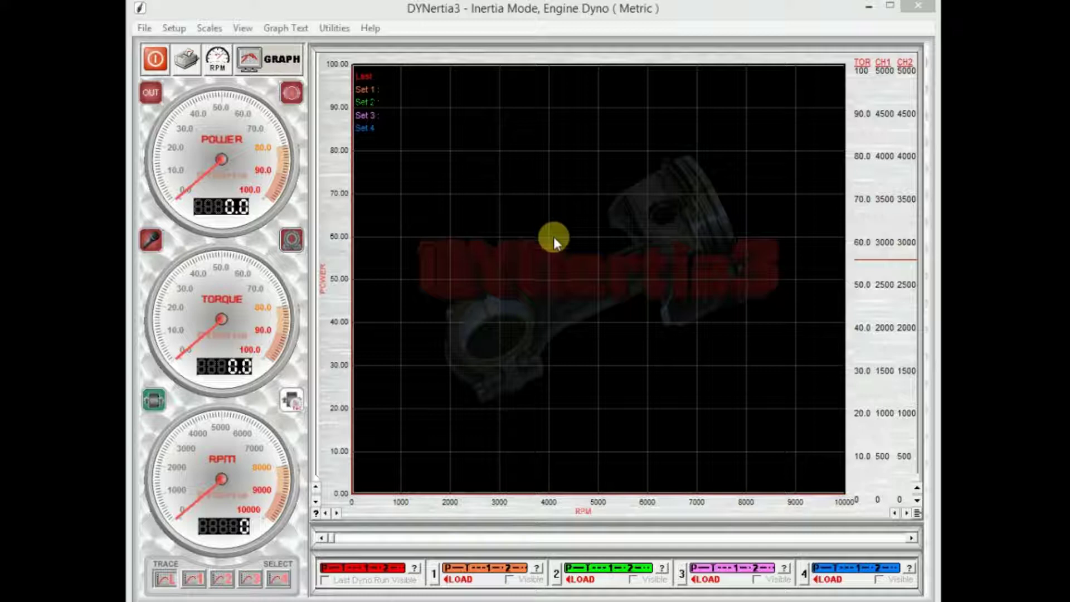
# View the dyno run screen and return to the main power graph.
pyautogui.click(285, 60)
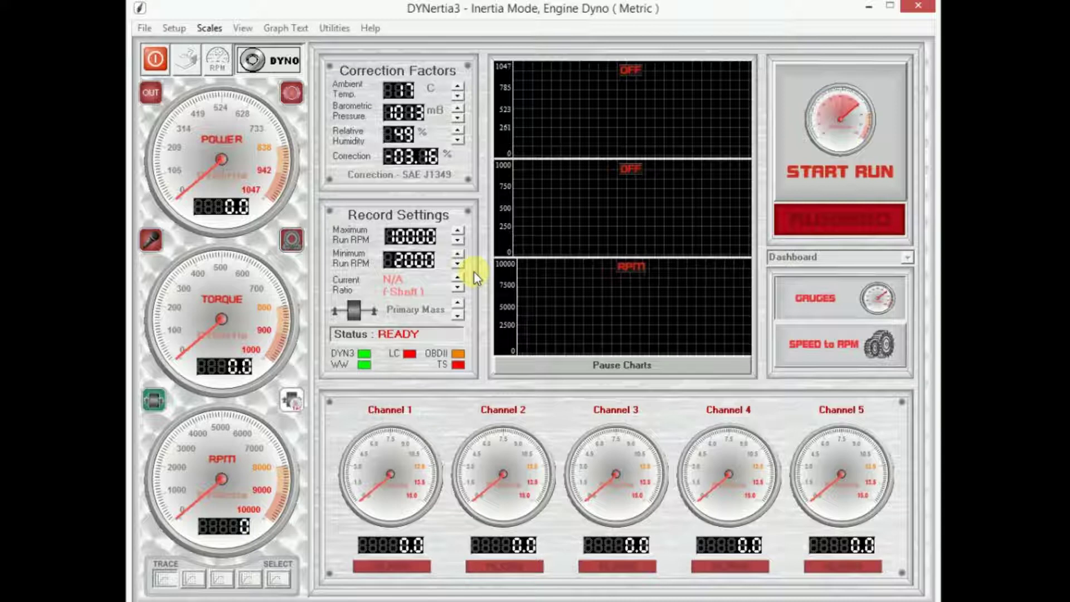
pyautogui.click(277, 64)
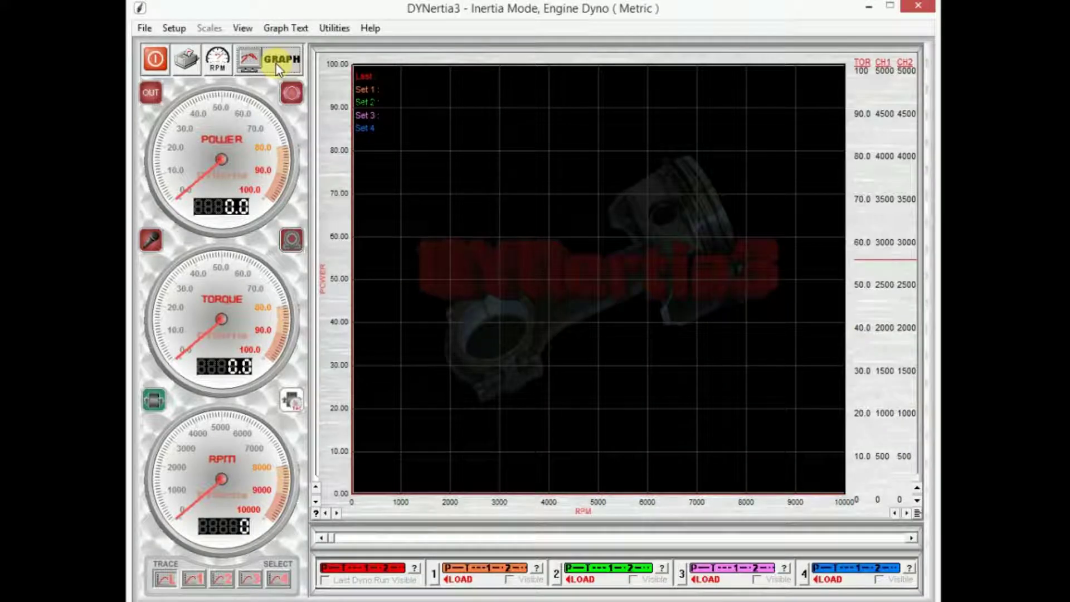
pyautogui.click(144, 31)
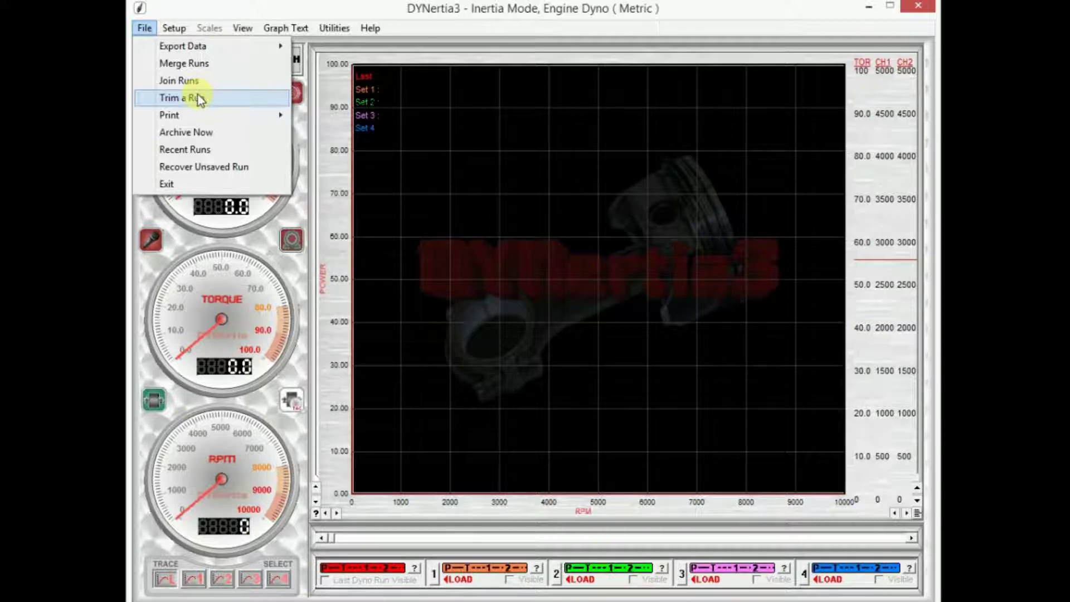
pyautogui.moveTo(203, 116)
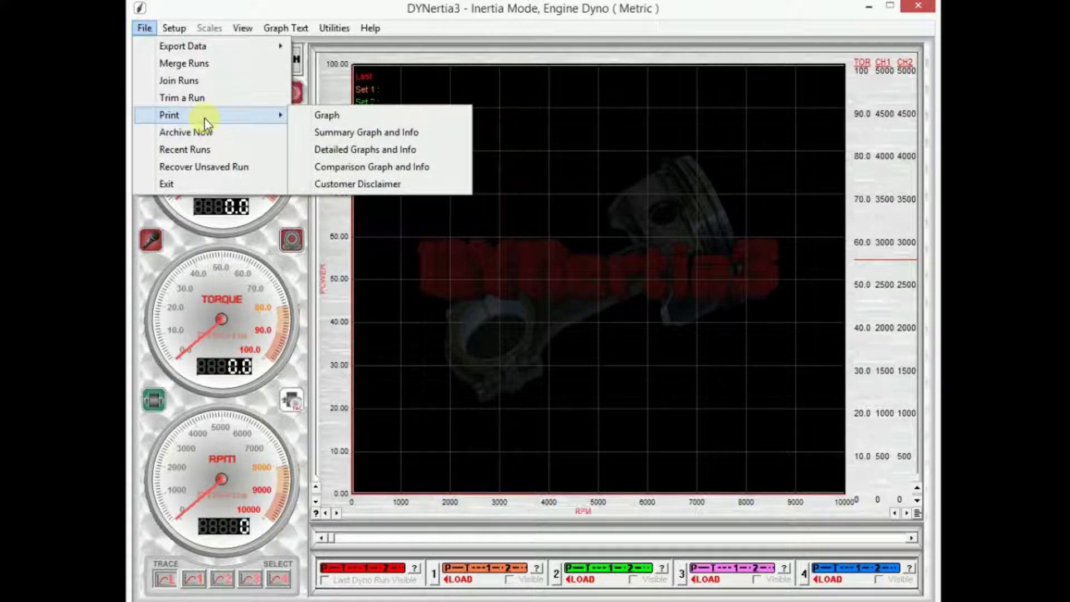
# Review the available RPM / speed source options and close the selection without changing it.
pyautogui.moveTo(176, 30)
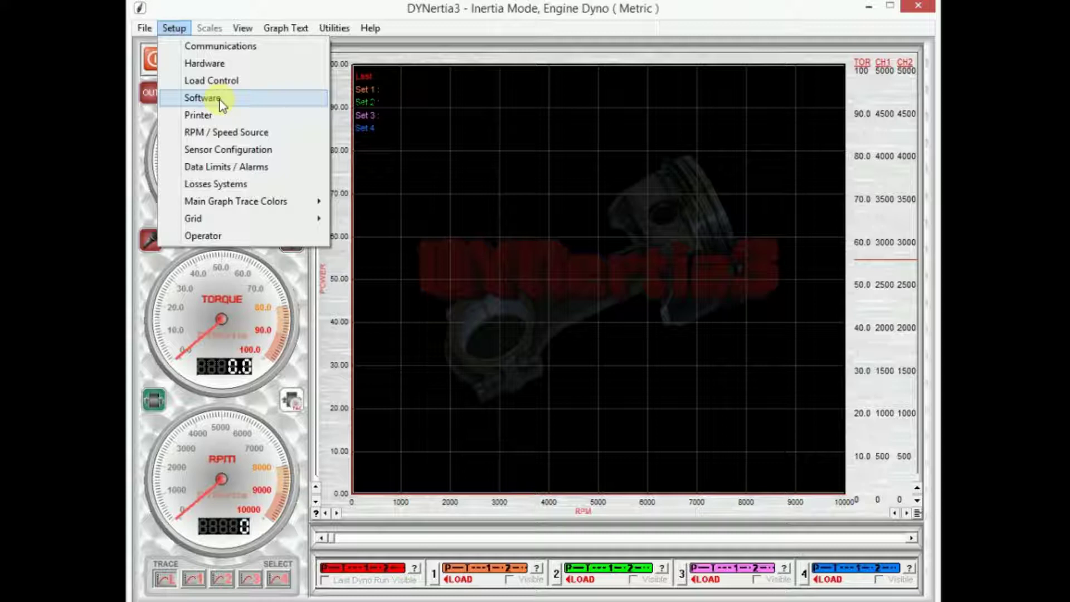
pyautogui.click(233, 134)
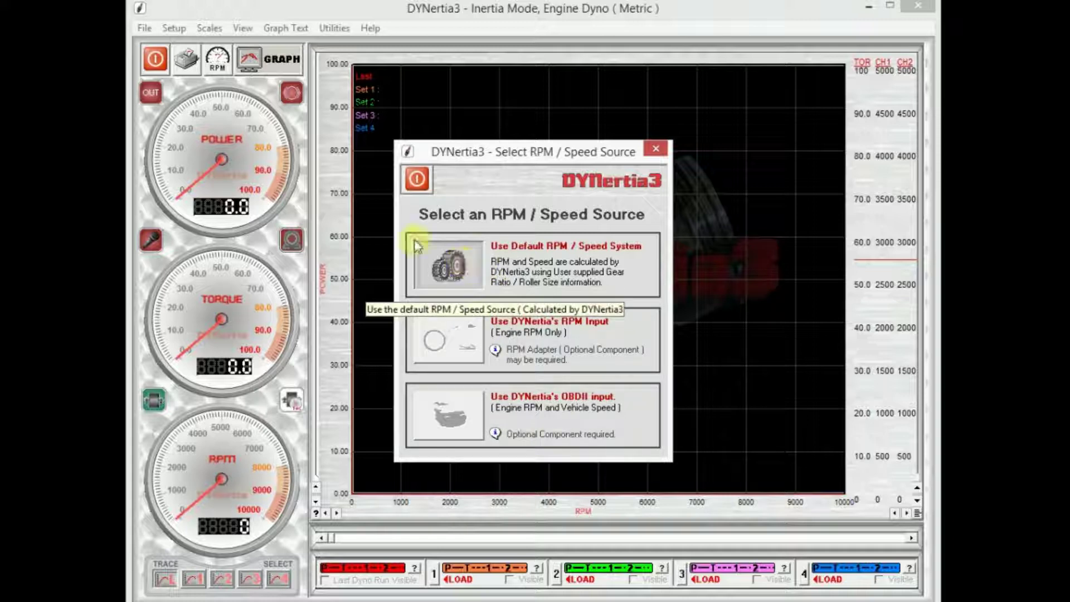
pyautogui.click(420, 182)
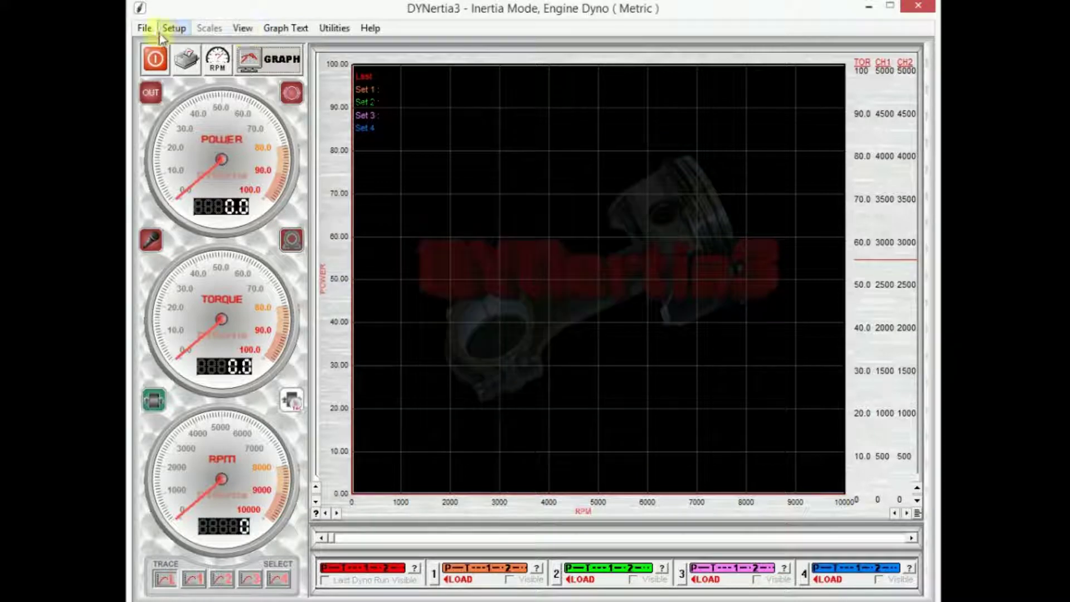
# In the sensor configuration, assign the DTec WB2 Lambda sensor to data channel 1 and name the channel Lambda.
pyautogui.click(173, 28)
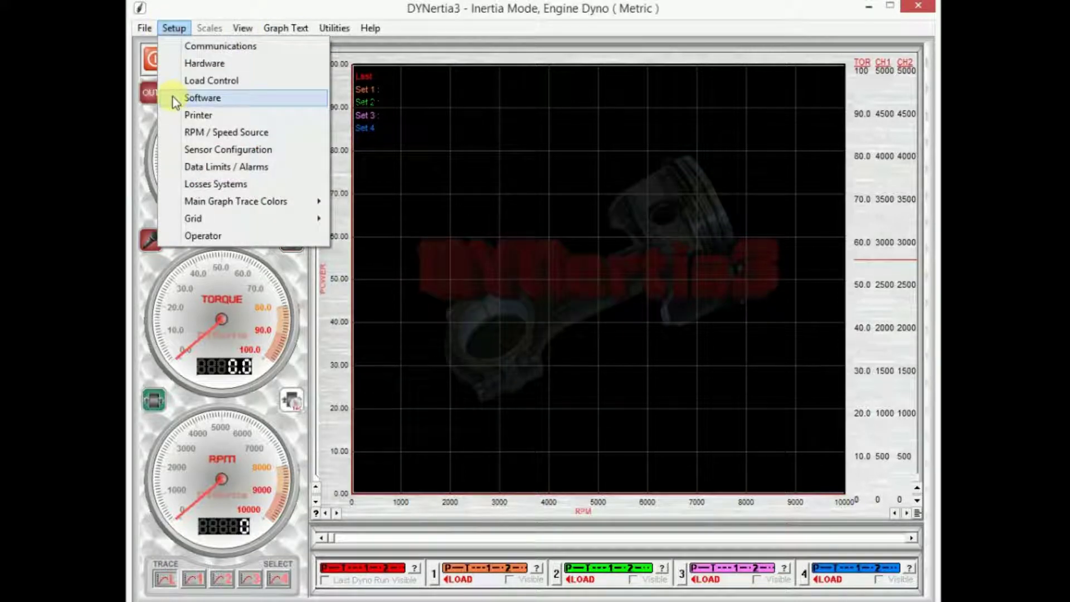
pyautogui.click(213, 152)
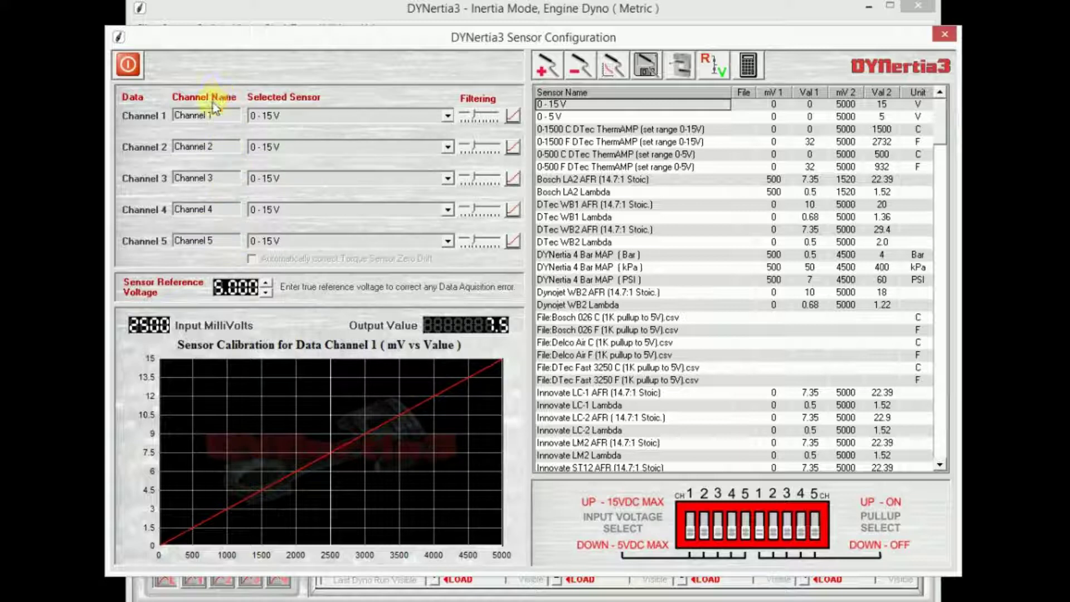
pyautogui.click(446, 115)
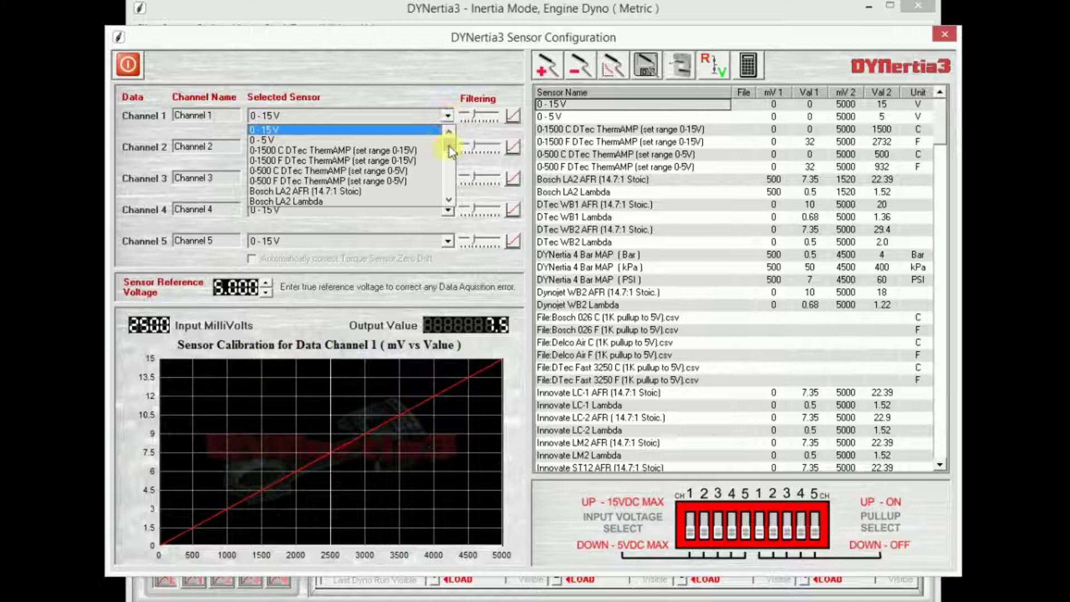
pyautogui.scroll(-3, 449, 149)
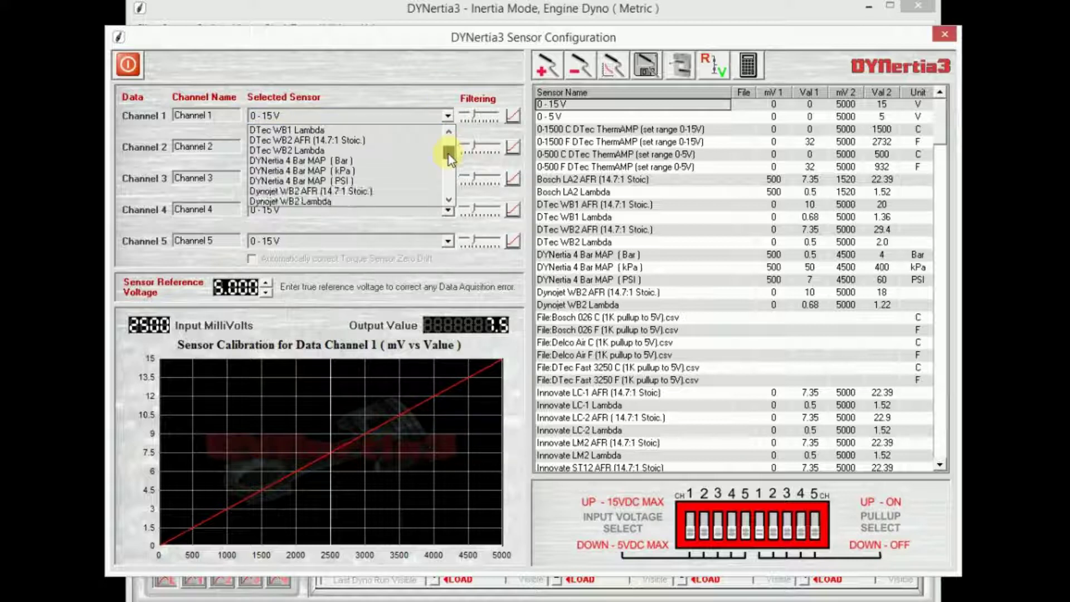
pyautogui.click(341, 151)
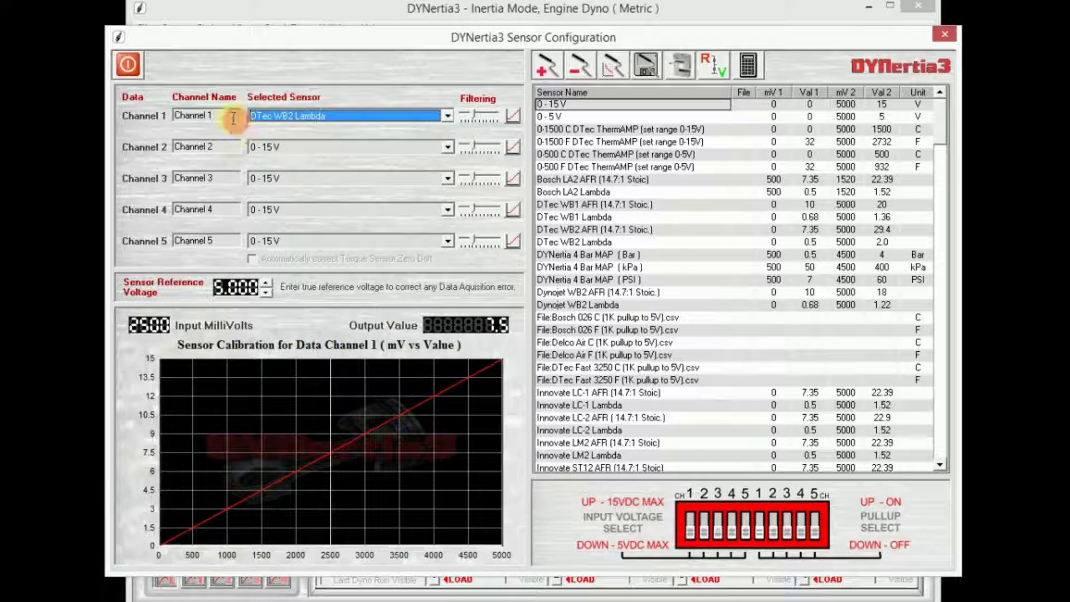
pyautogui.moveTo(233, 117); pyautogui.dragTo(144, 117)
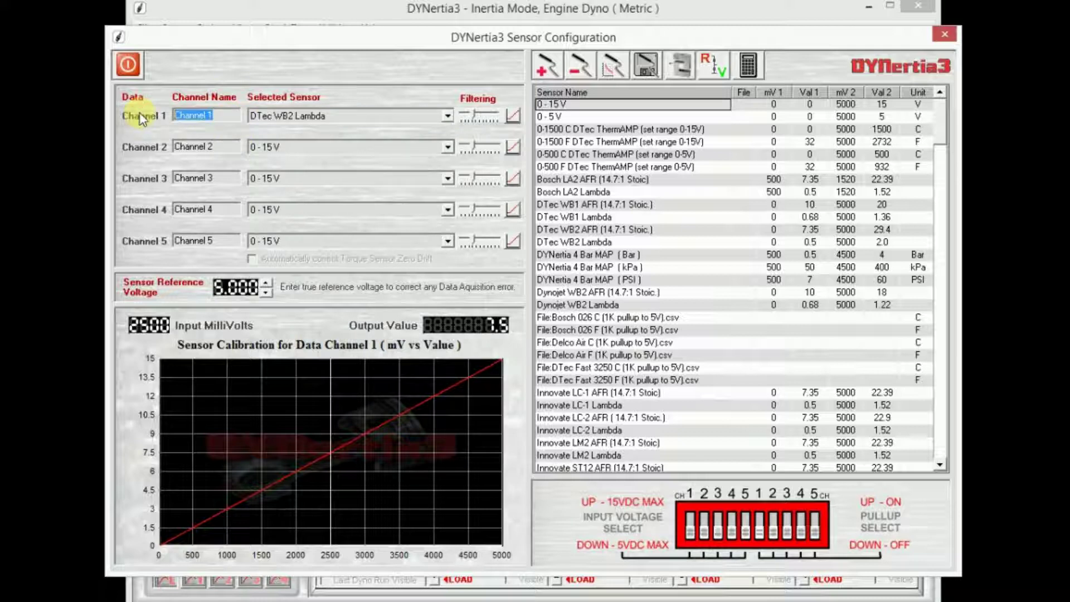
pyautogui.write('Lambda')
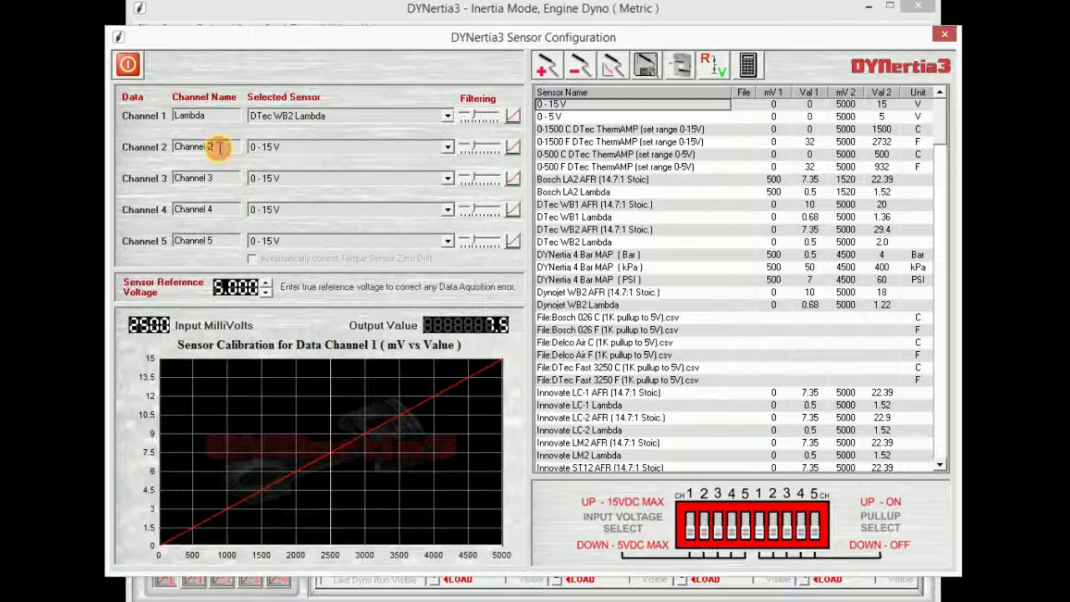
# Assign the 0-1500 C DTec ThermAMP (set range 0-15V) sensor to data channel 2 and name the channel EGT.
pyautogui.click(323, 146)
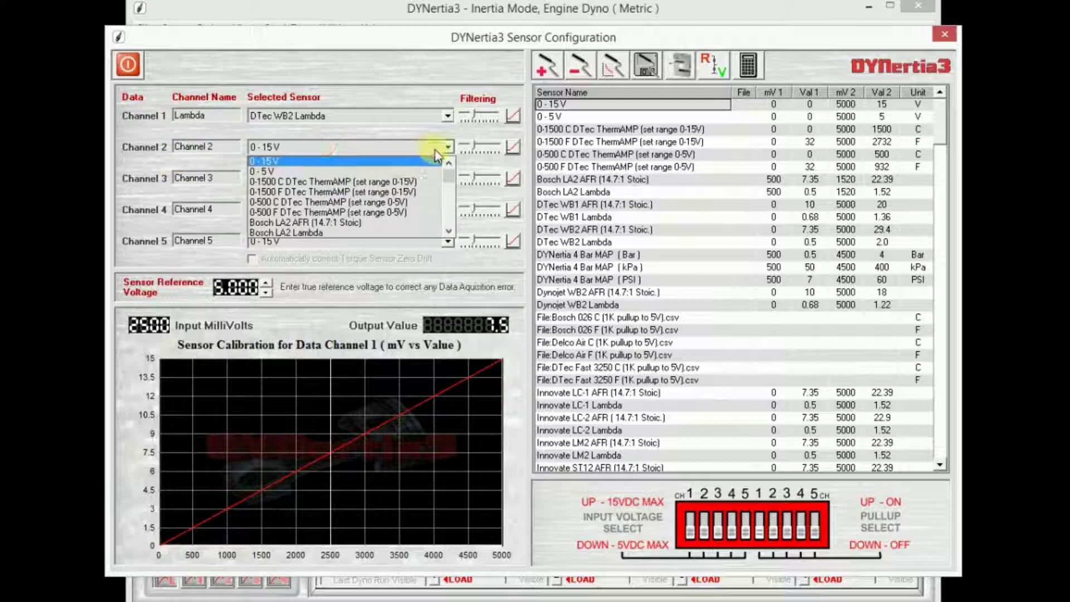
pyautogui.click(424, 183)
pyautogui.moveTo(227, 151); pyautogui.dragTo(175, 151)
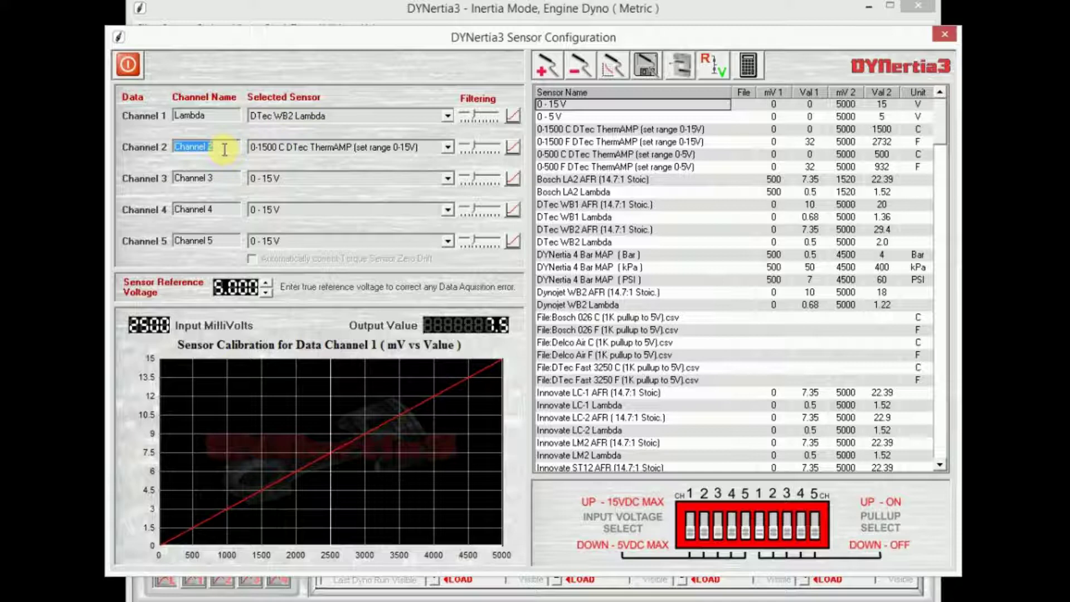
pyautogui.write('EGT')
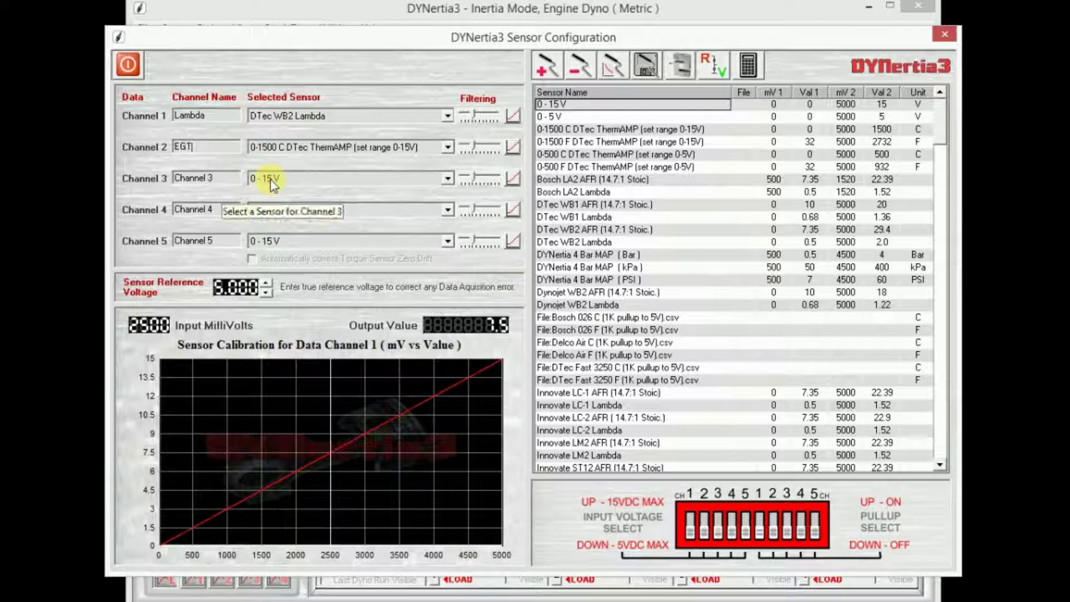
# Name data channel 3 Voltage and close the sensor configuration, acknowledging the limits and alarm reminder.
pyautogui.moveTo(223, 178); pyautogui.dragTo(173, 177)
pyautogui.write('Moltage')
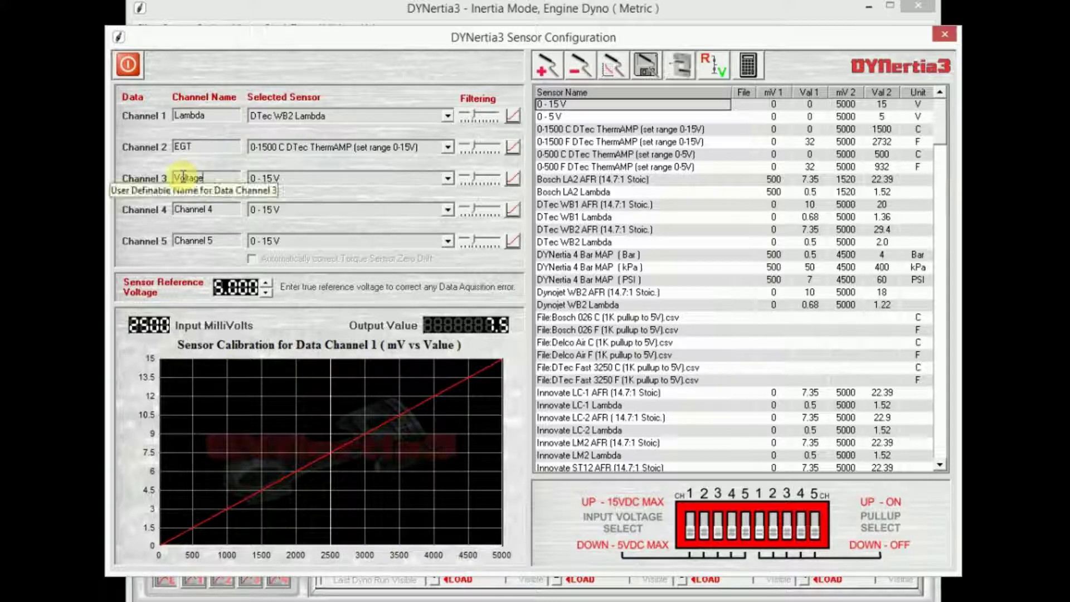
pyautogui.click(127, 64)
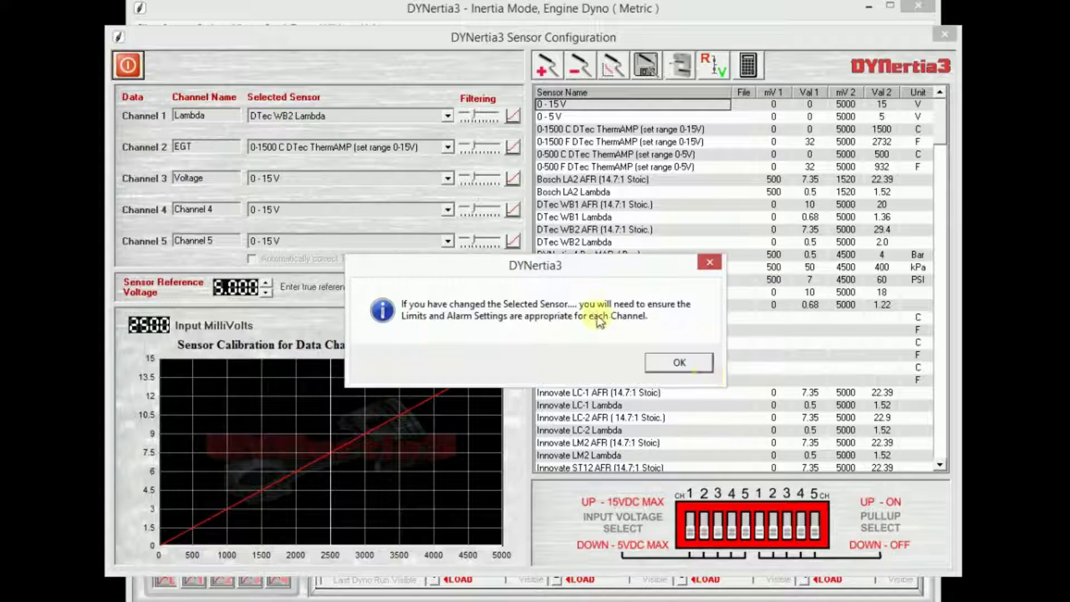
pyautogui.click(672, 363)
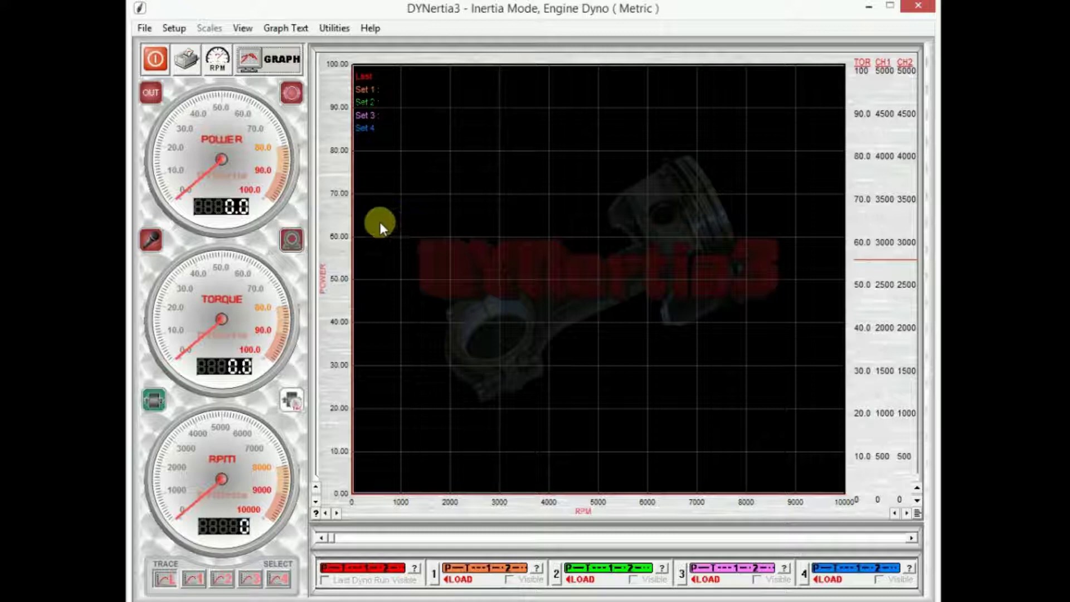
pyautogui.click(174, 28)
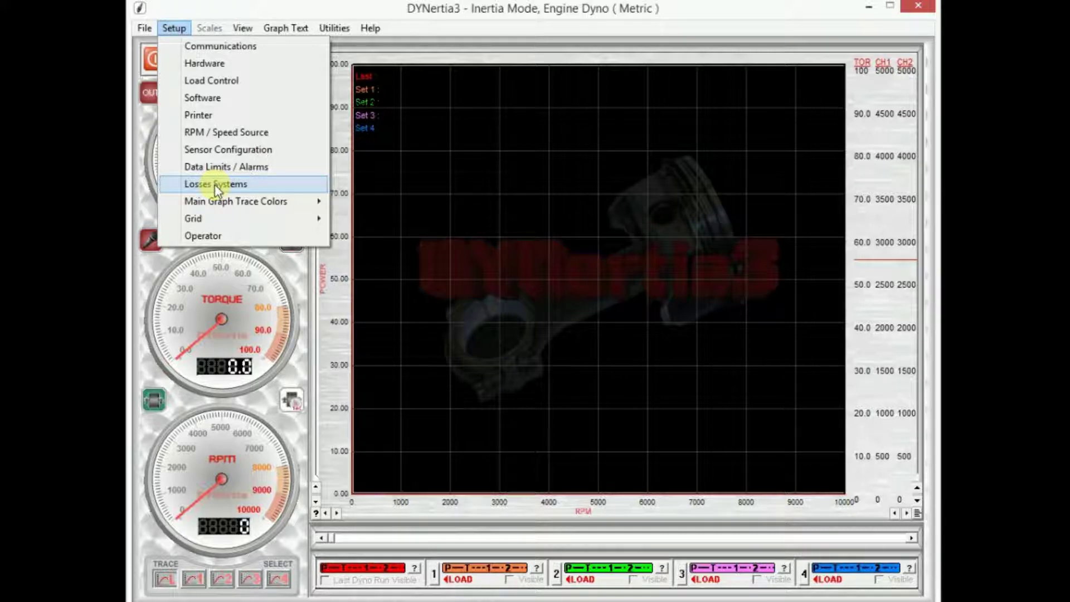
pyautogui.moveTo(226, 203)
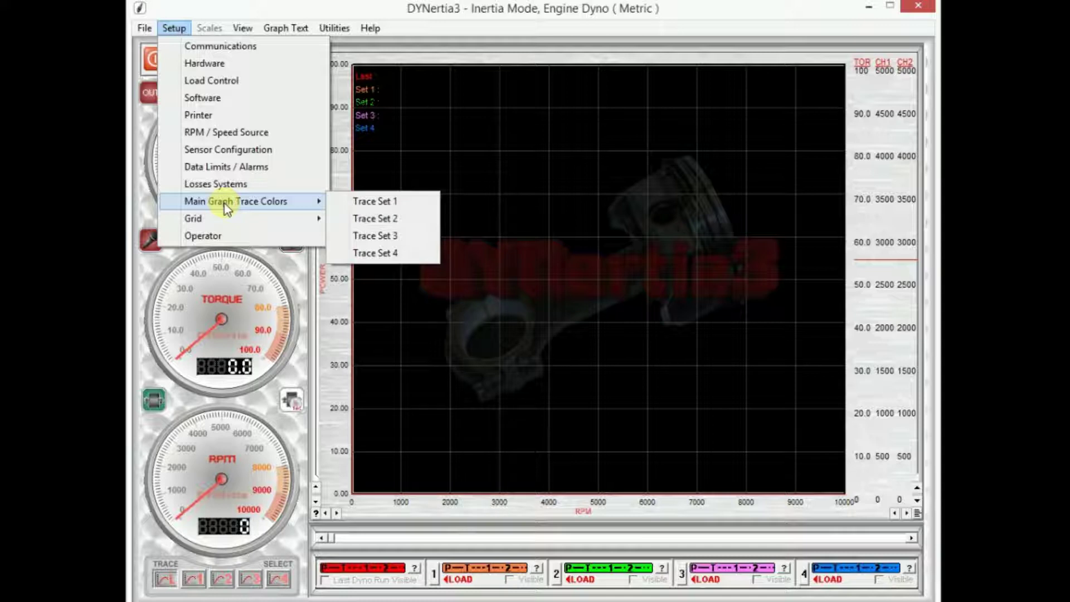
pyautogui.moveTo(230, 223)
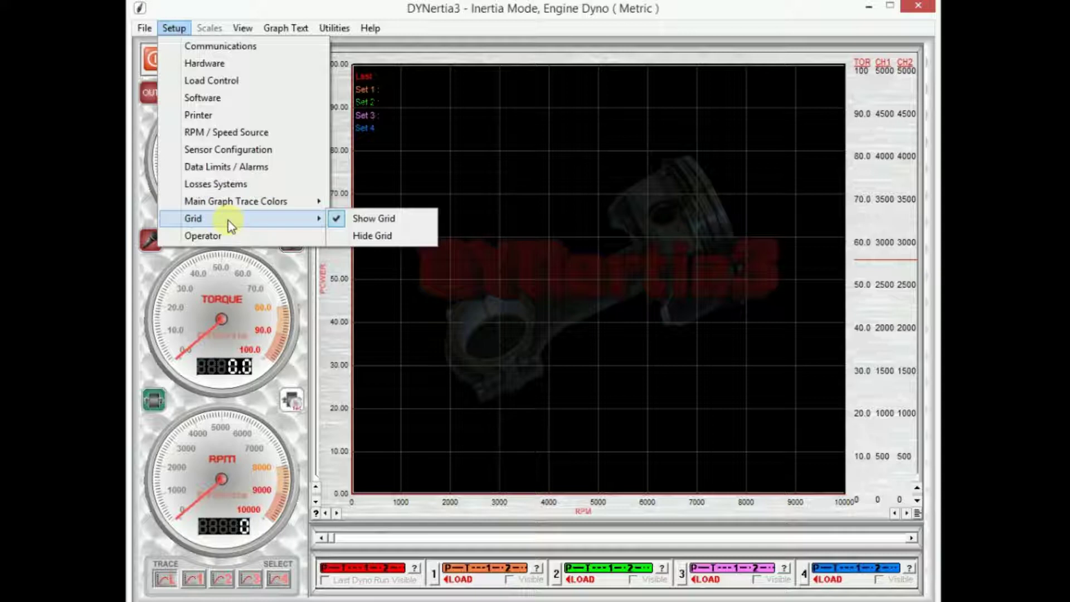
pyautogui.moveTo(232, 31)
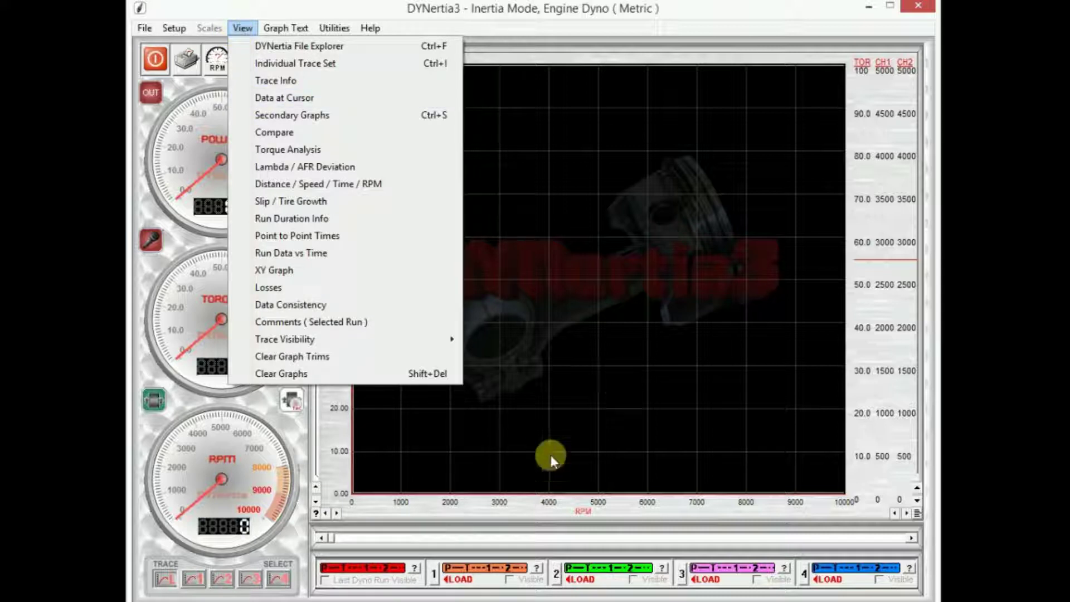
# Preview TL1000 Sample Run 1 and Sample Run 2 from the Samples folder, and load Sample Run 1 into trace set 1.
pyautogui.click(436, 577)
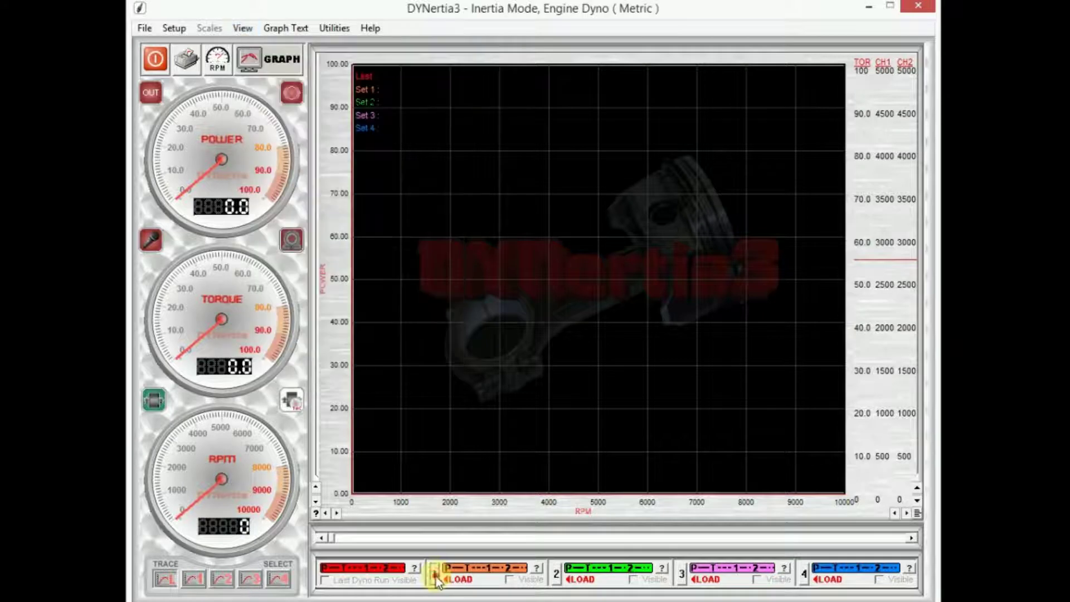
pyautogui.click(436, 578)
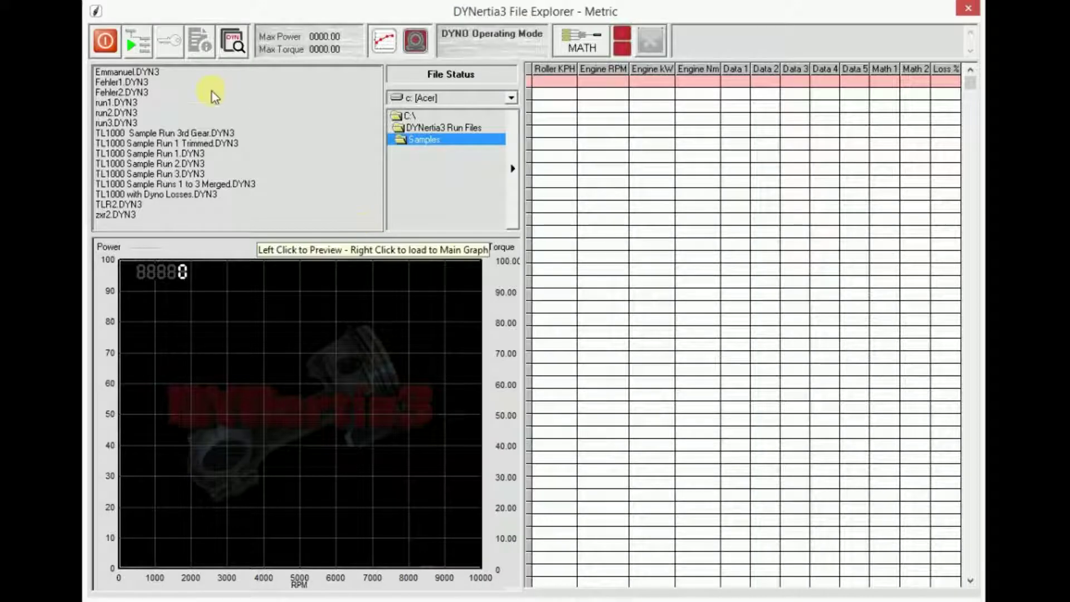
pyautogui.click(145, 156)
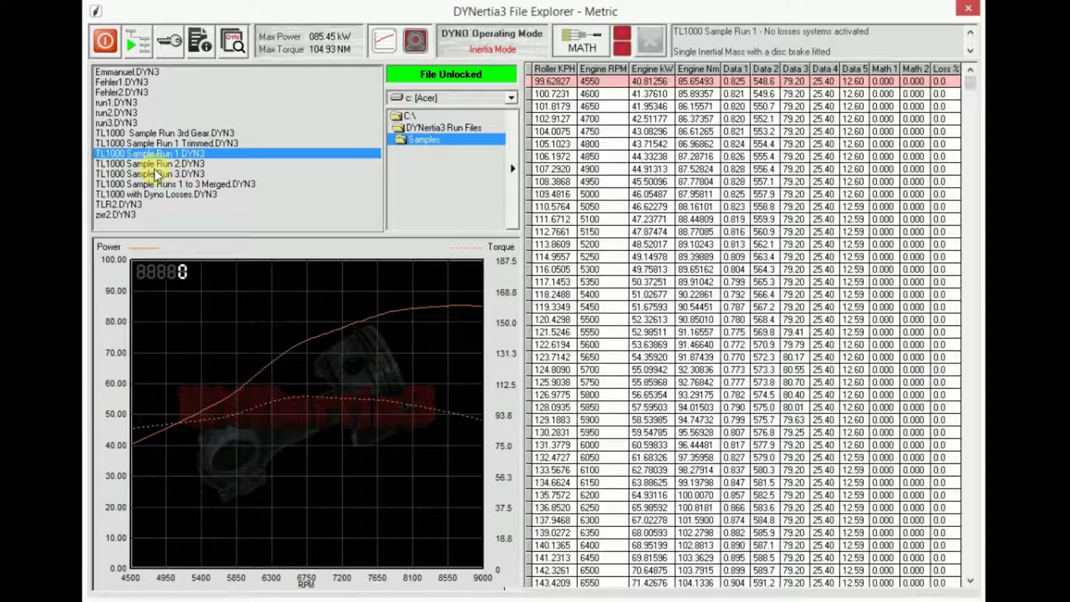
pyautogui.click(368, 314)
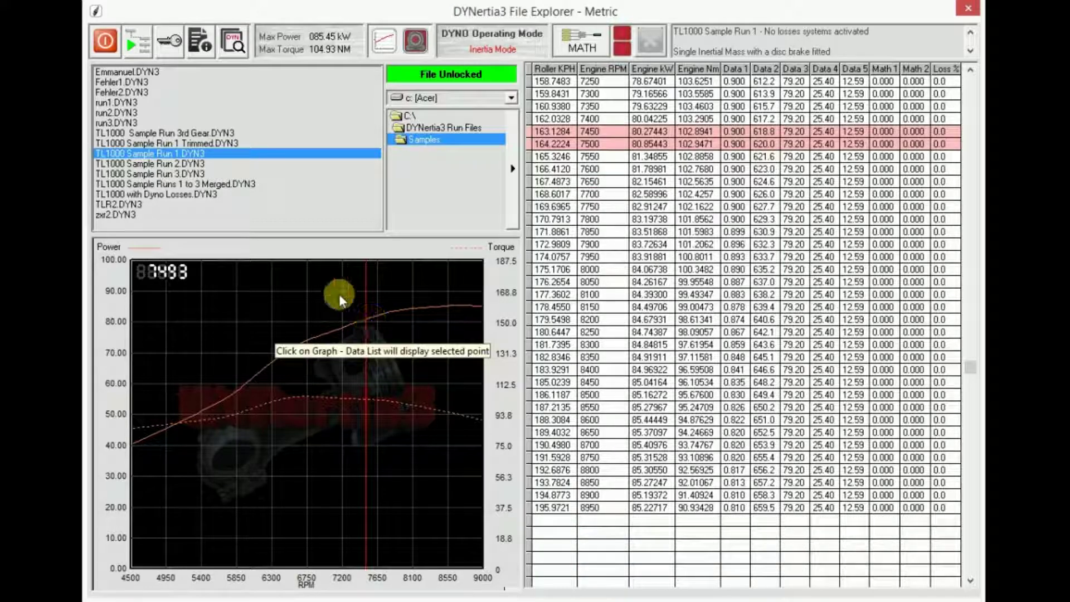
pyautogui.click(192, 164)
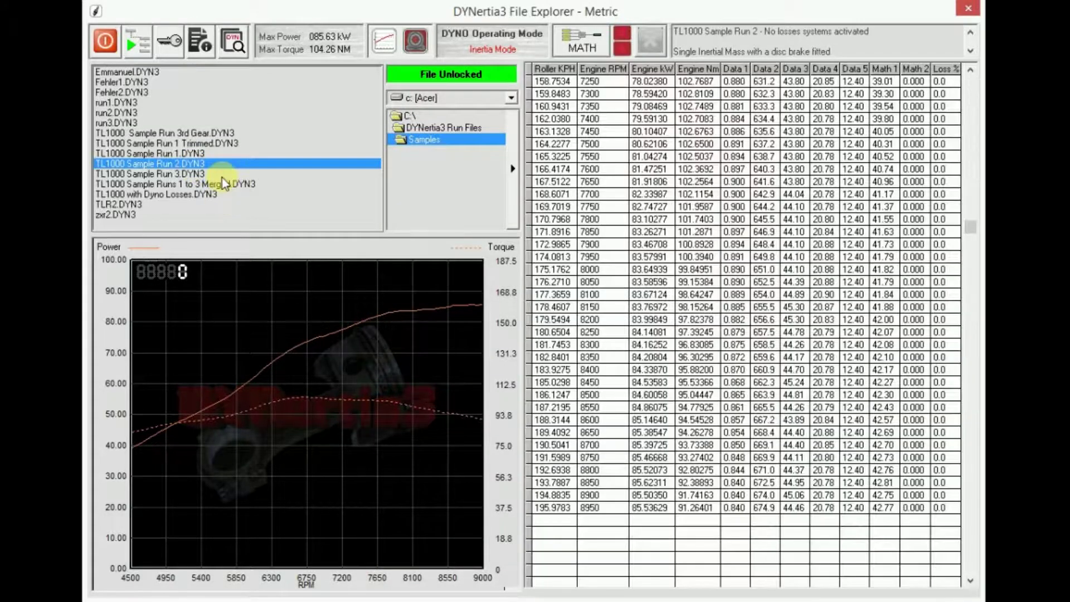
pyautogui.click(189, 154)
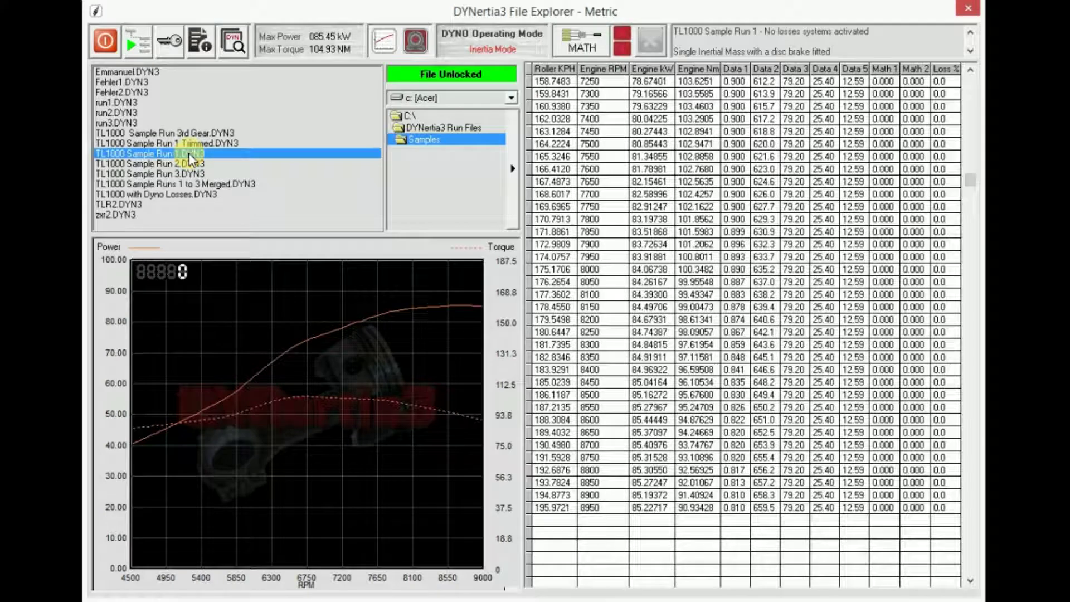
pyautogui.click(190, 157)
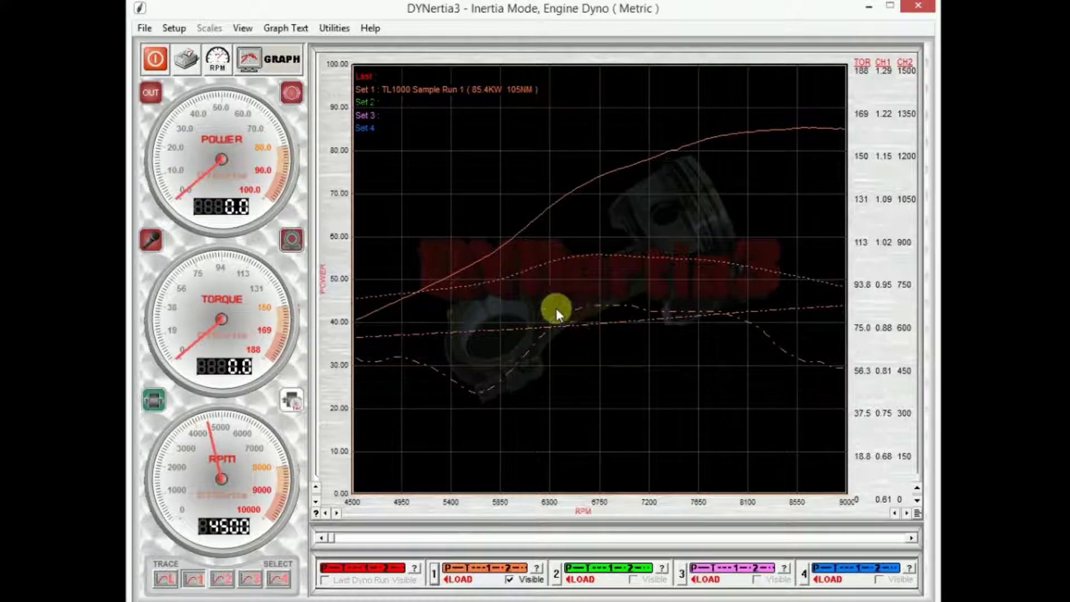
# Load TL1000 Sample Run 2 from the Samples folder into trace set 2 of the main graph.
pyautogui.click(557, 577)
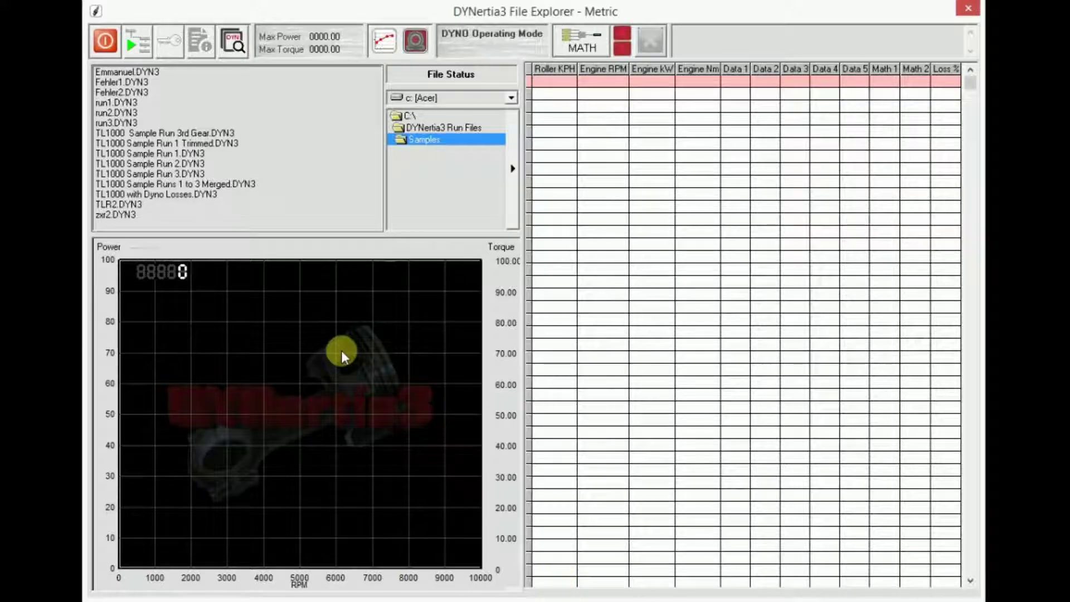
pyautogui.click(181, 165)
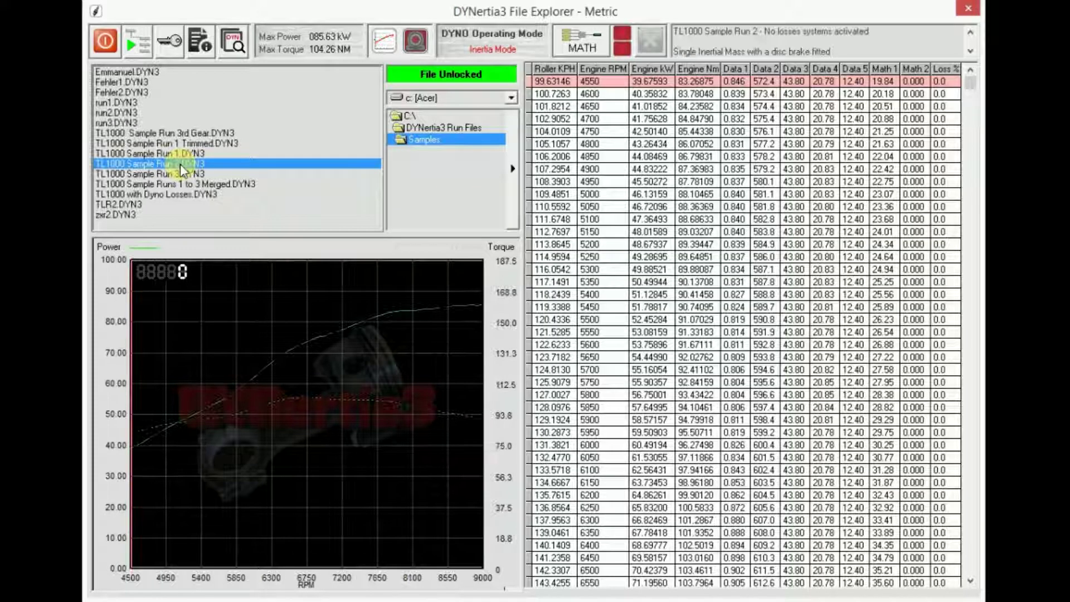
pyautogui.rightClick(180, 165)
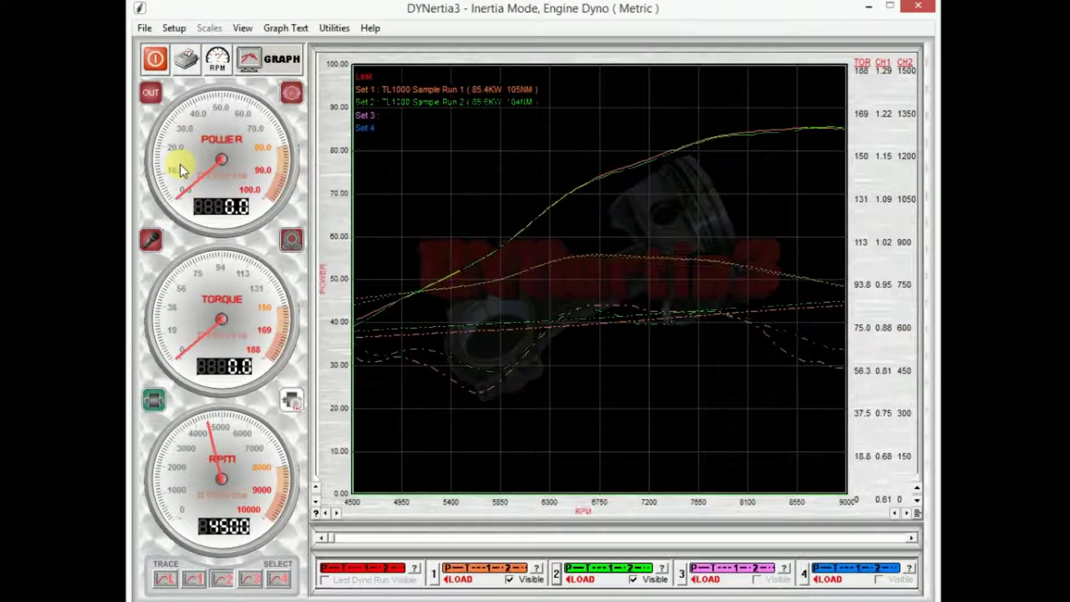
# Load TL1000 Sample Run 3 from the Samples folder into trace set 3 of the main graph.
pyautogui.click(690, 577)
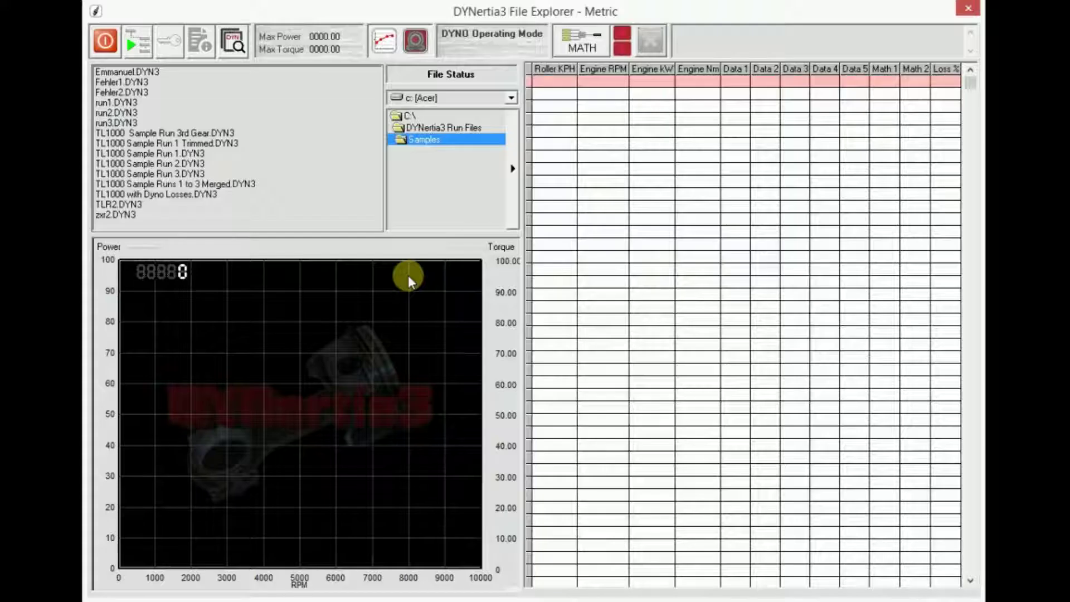
pyautogui.click(158, 175)
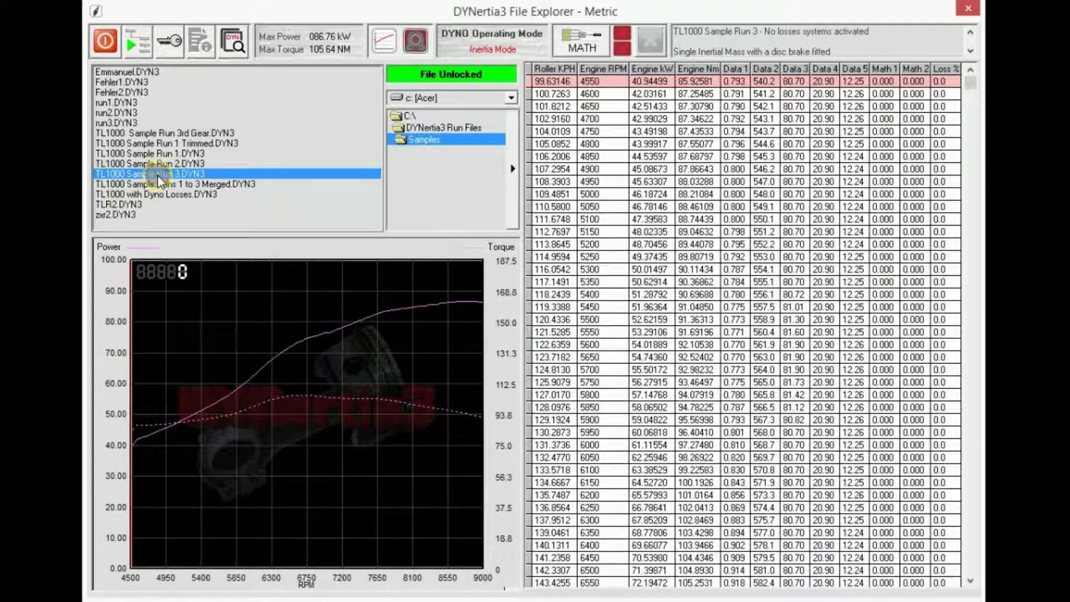
pyautogui.doubleClick(158, 175)
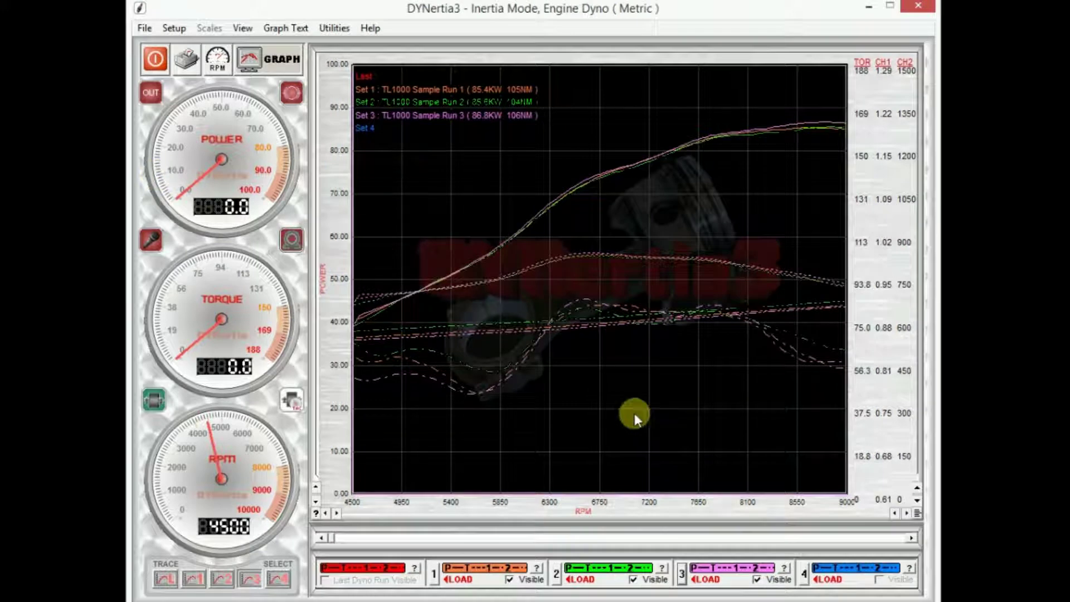
pyautogui.click(809, 580)
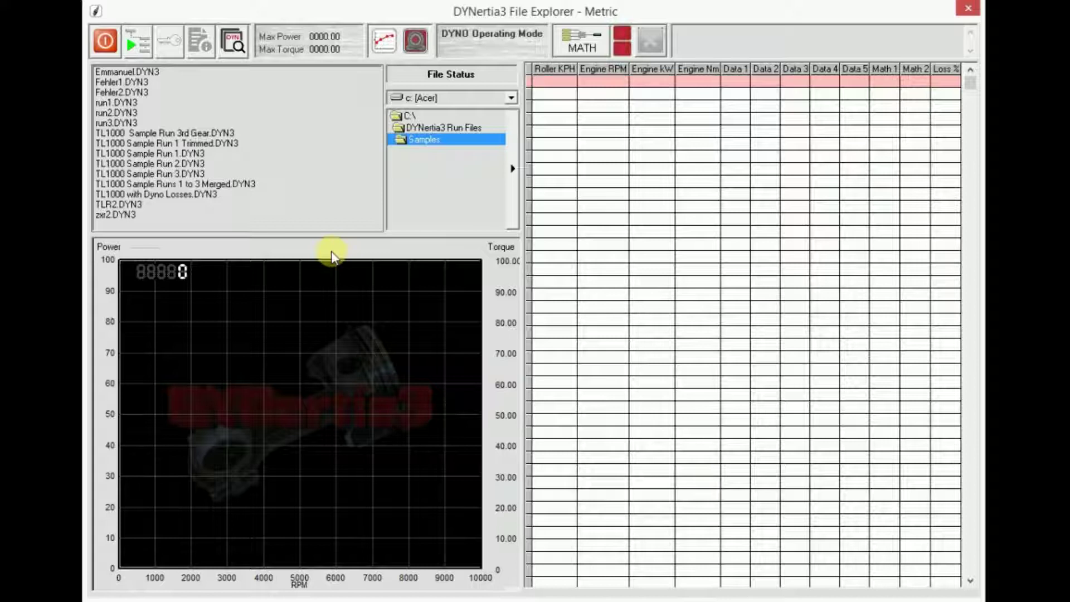
pyautogui.click(190, 153)
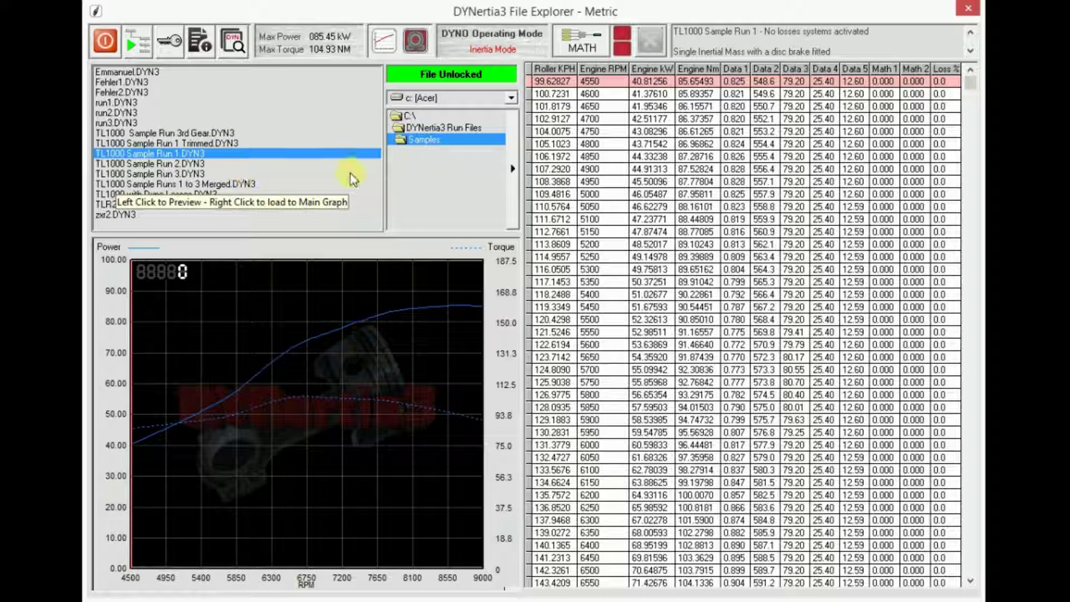
pyautogui.click(106, 43)
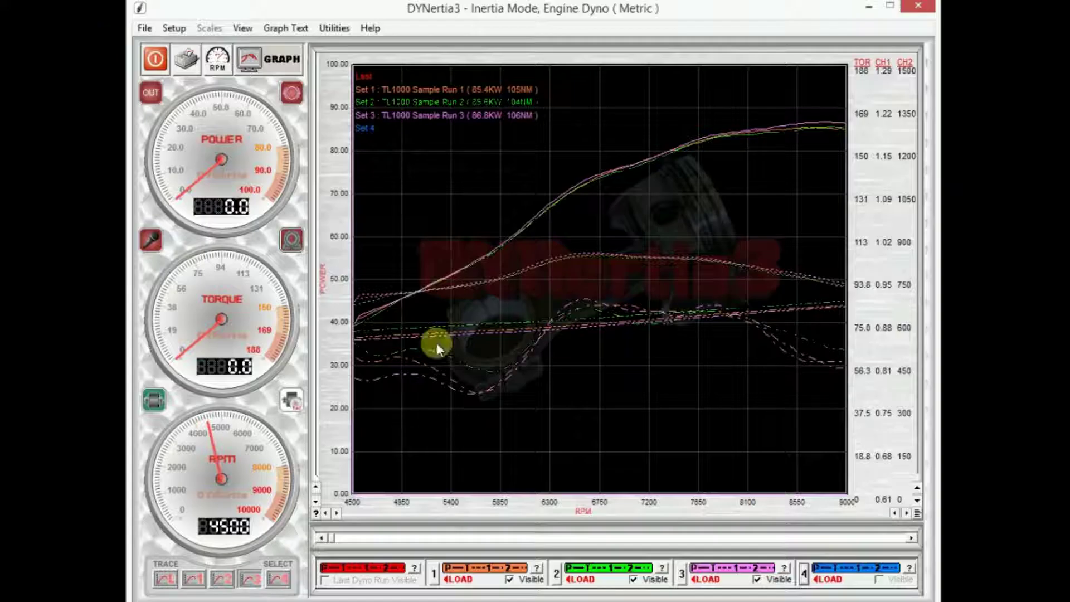
# Load TL1000 Sample Runs 1 to 3 Merged from the Samples folder into trace set 4 of the main graph.
pyautogui.click(804, 579)
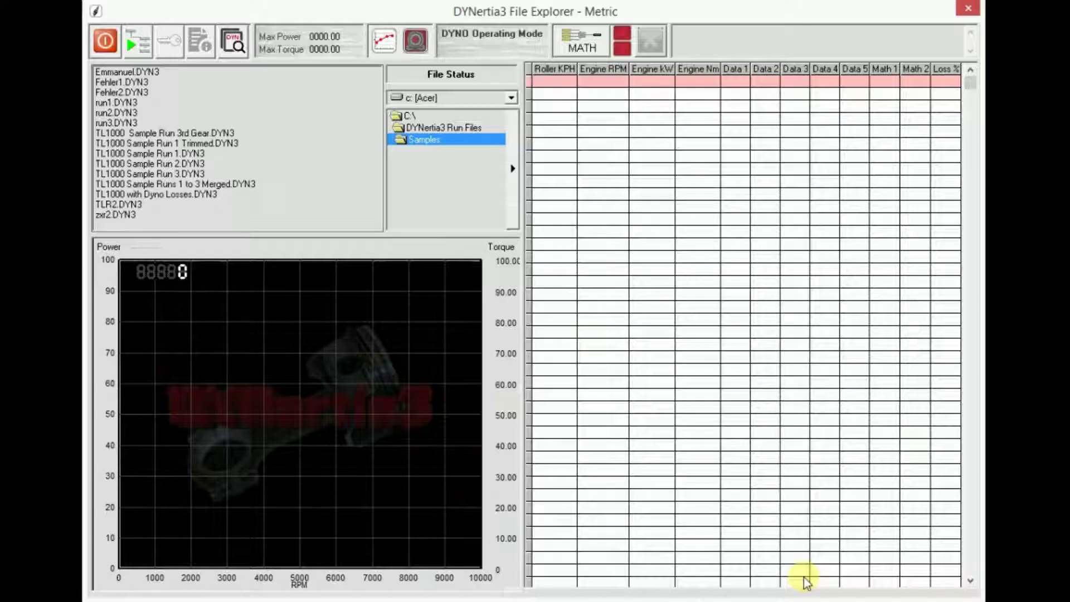
pyautogui.click(218, 184)
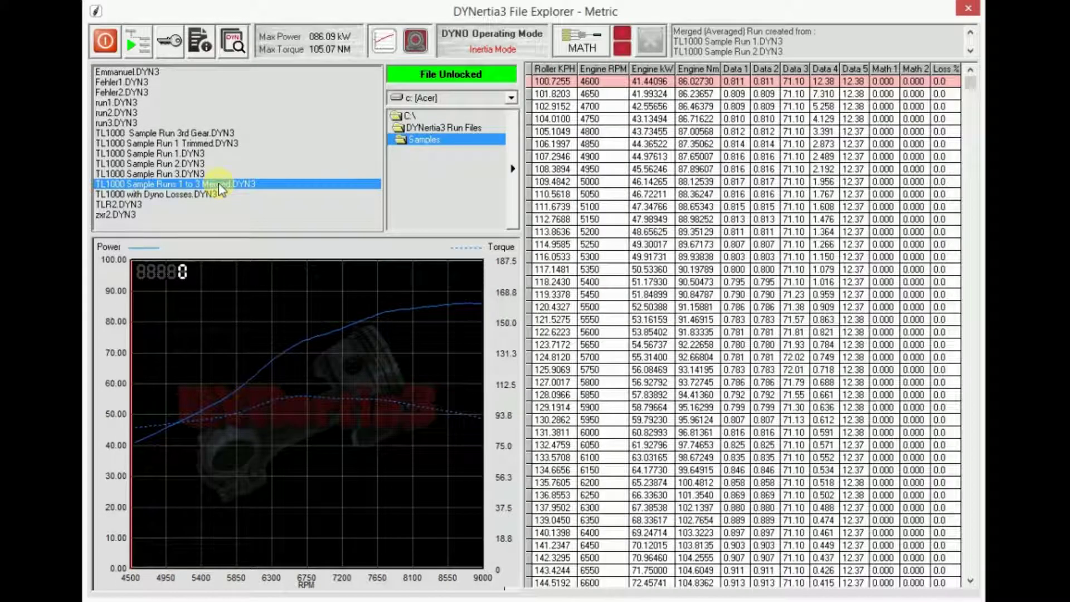
pyautogui.doubleClick(220, 185)
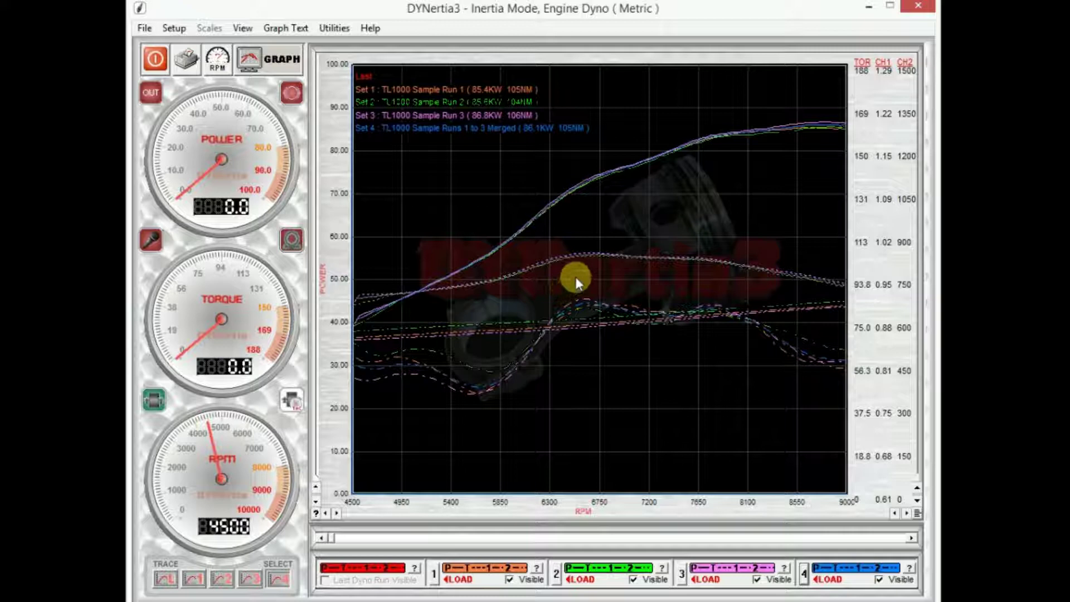
# Read power, torque and RPM on the gauges at the graph cursor for trace set 4, and repeat for trace set 3 at about 6780 RPM.
pyautogui.moveTo(576, 275); pyautogui.dragTo(594, 261)
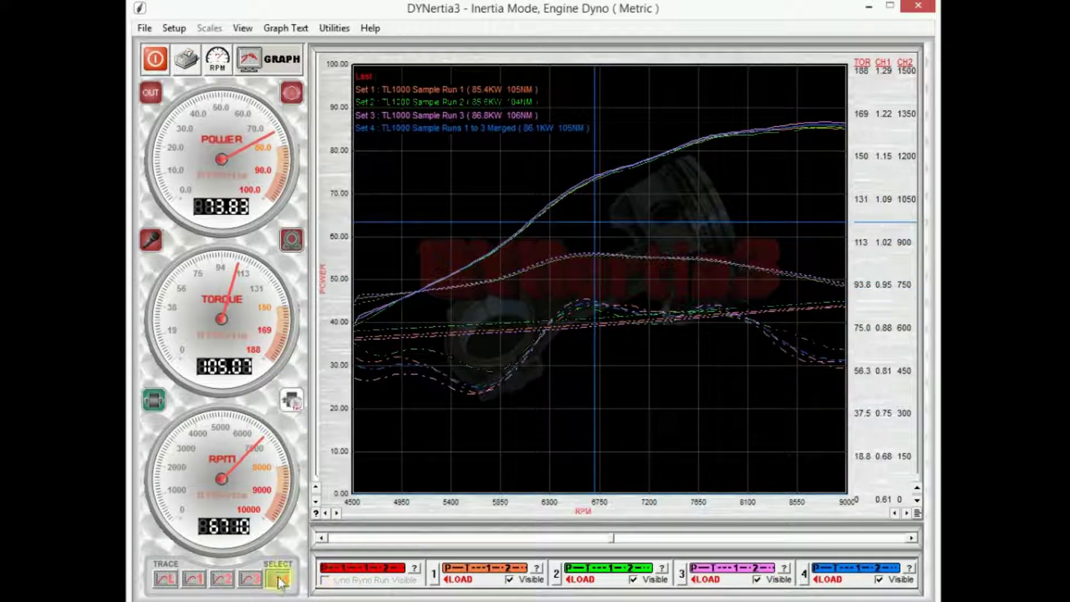
pyautogui.click(251, 581)
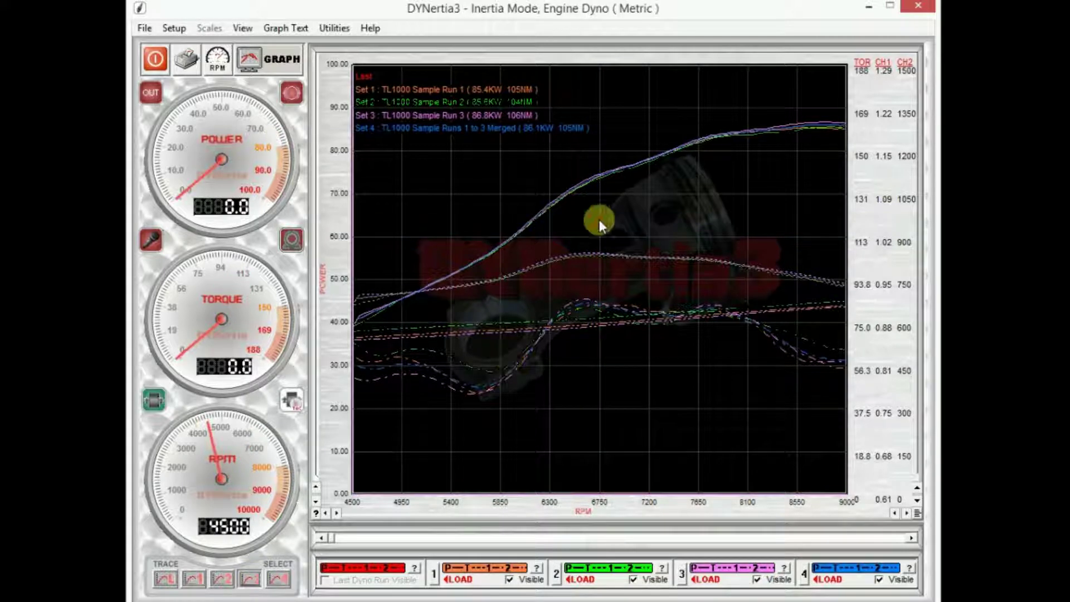
pyautogui.moveTo(590, 213)
pyautogui.mouseDown()
pyautogui.moveTo(728, 208)
pyautogui.moveTo(497, 227)
pyautogui.moveTo(630, 223)
pyautogui.moveTo(489, 242)
pyautogui.moveTo(659, 227)
pyautogui.moveTo(583, 232)
pyautogui.moveTo(604, 230)
pyautogui.mouseUp()
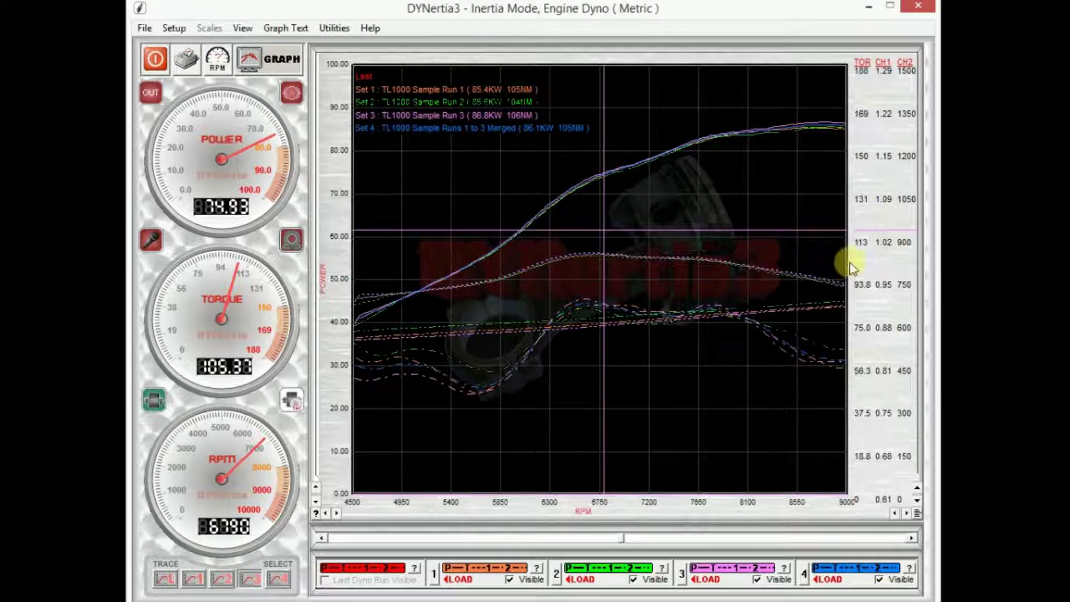
# Show the Trace Data window below the power curves and compare all trace sets with the cursor at about 6700 RPM.
pyautogui.click(878, 273)
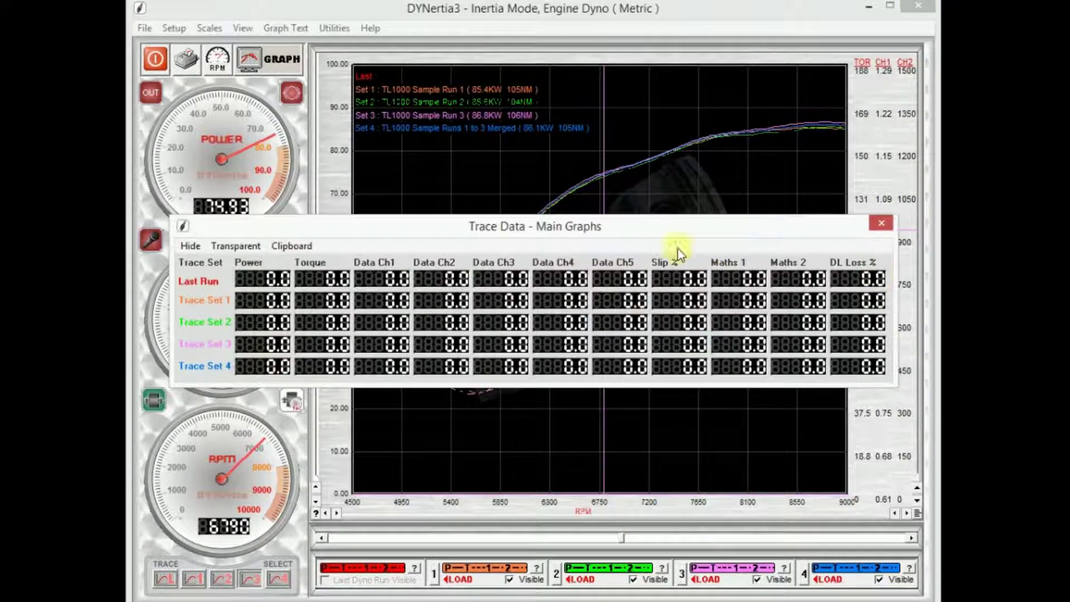
pyautogui.moveTo(674, 229); pyautogui.dragTo(701, 353)
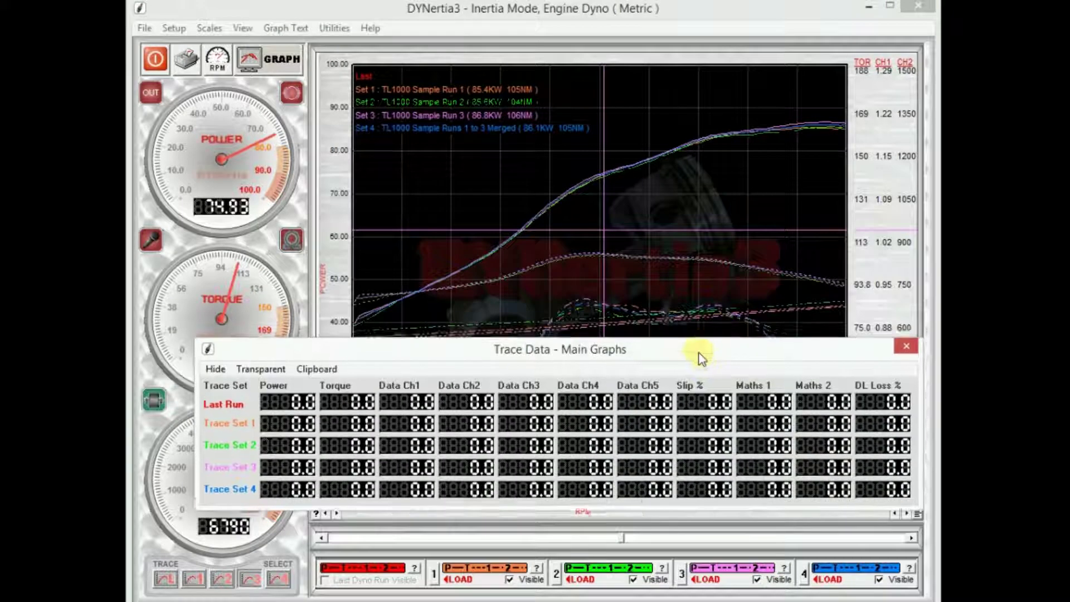
pyautogui.click(673, 210)
pyautogui.moveTo(633, 206)
pyautogui.mouseDown()
pyautogui.moveTo(560, 215)
pyautogui.moveTo(663, 200)
pyautogui.moveTo(626, 190)
pyautogui.moveTo(572, 215)
pyautogui.moveTo(598, 213)
pyautogui.mouseUp()
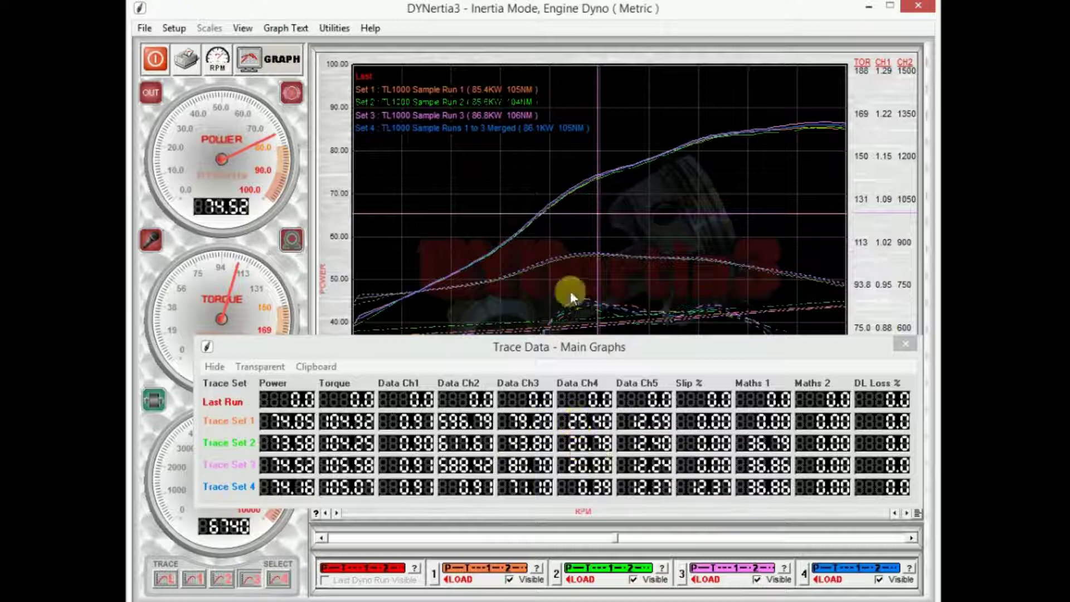
pyautogui.moveTo(569, 291)
pyautogui.mouseDown()
pyautogui.moveTo(560, 295)
pyautogui.moveTo(593, 287)
pyautogui.mouseUp()
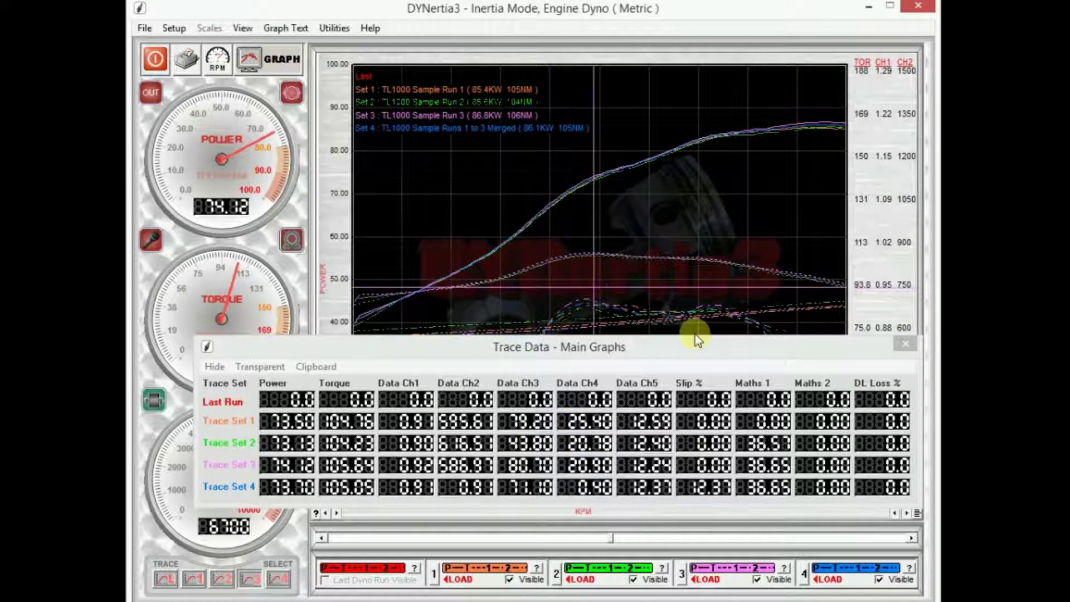
pyautogui.moveTo(708, 345); pyautogui.dragTo(703, 332)
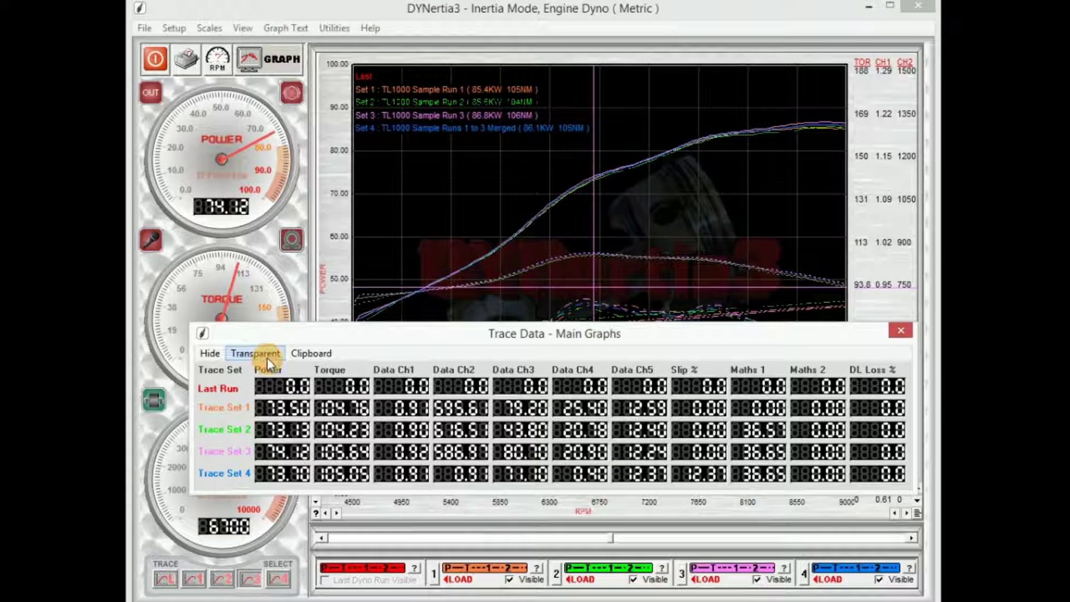
# Try the transparent mode of the Trace Data window, make it opaque again and close the window.
pyautogui.click(266, 355)
pyautogui.moveTo(375, 346)
pyautogui.mouseDown()
pyautogui.moveTo(408, 253)
pyautogui.moveTo(405, 305)
pyautogui.moveTo(374, 348)
pyautogui.moveTo(349, 354)
pyautogui.mouseUp()
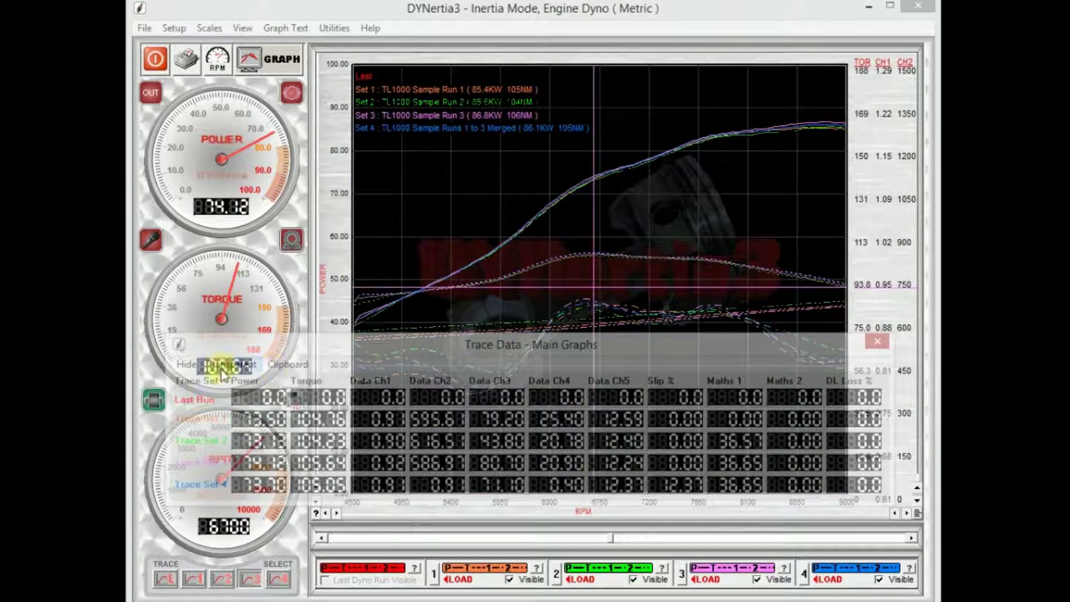
pyautogui.click(231, 363)
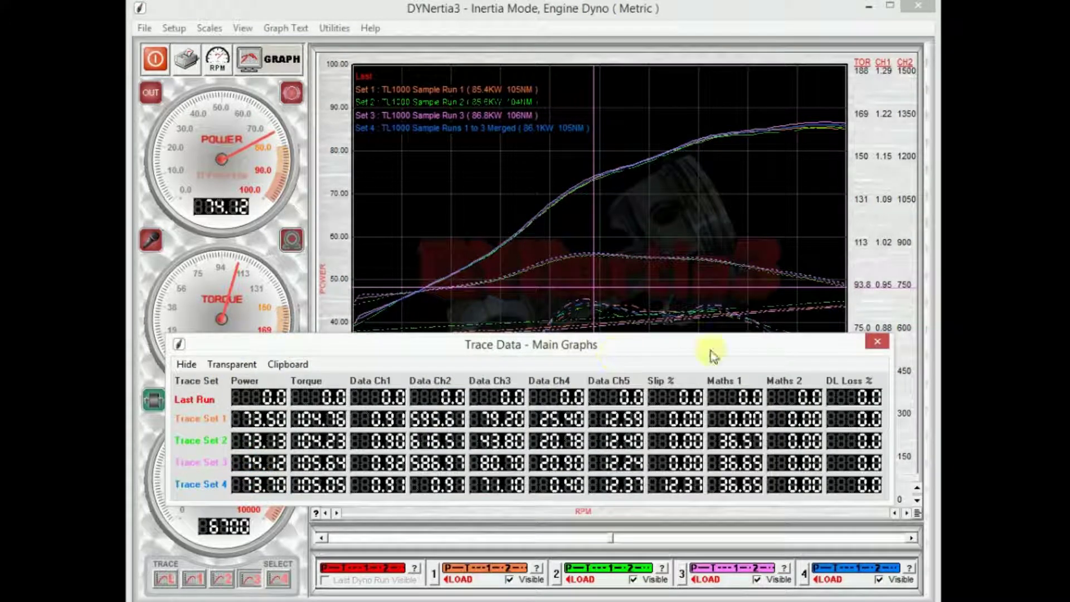
pyautogui.click(877, 343)
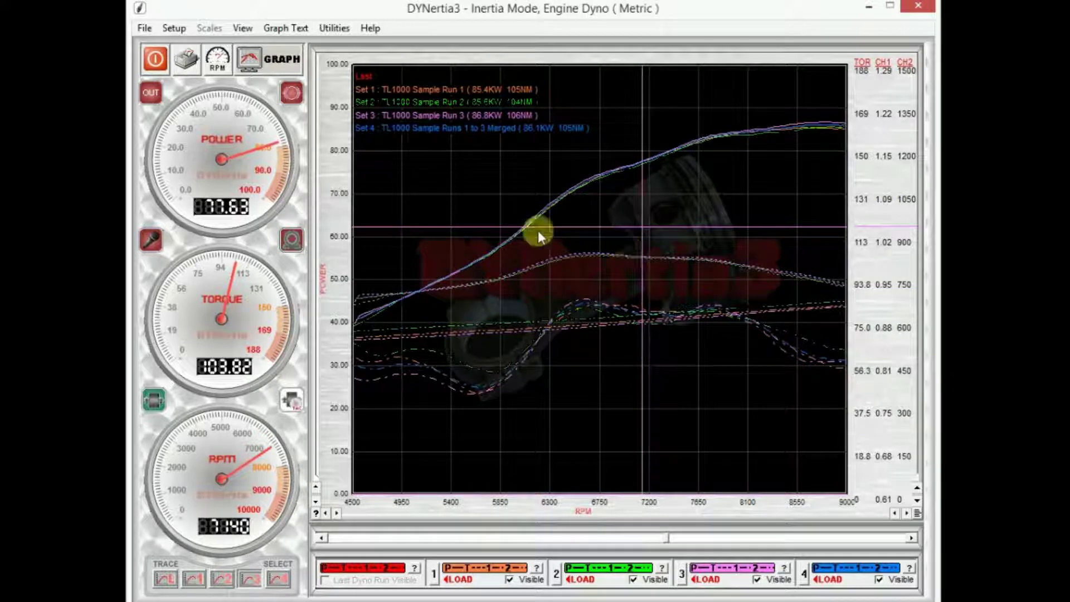
# View TL1000 Sample Run 1 as an individual trace set and place the cursor at about 6955 RPM.
pyautogui.click(242, 29)
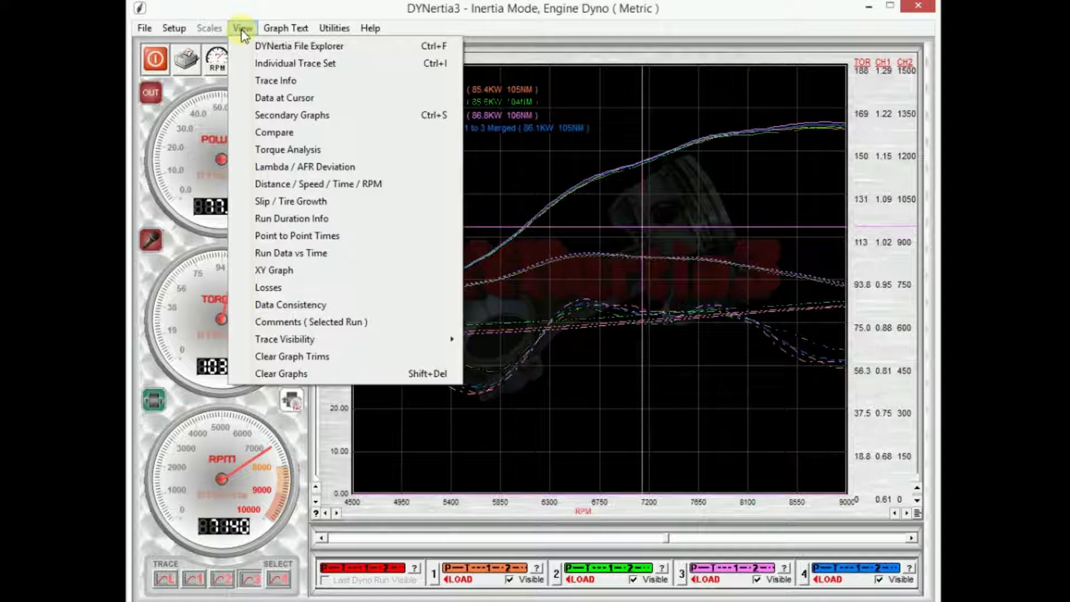
pyautogui.click(272, 65)
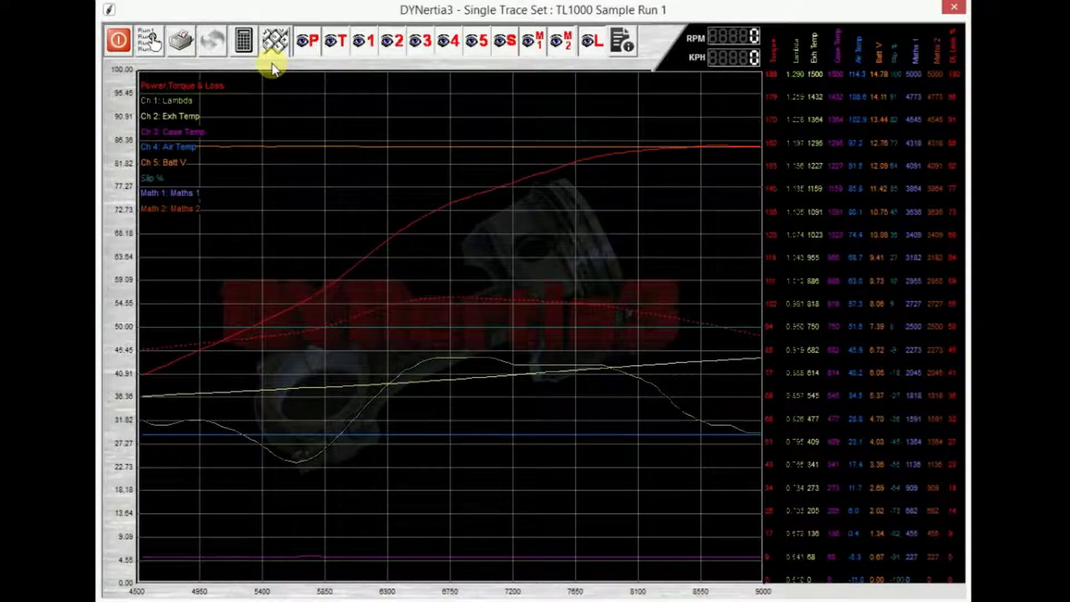
pyautogui.moveTo(337, 238); pyautogui.dragTo(431, 247)
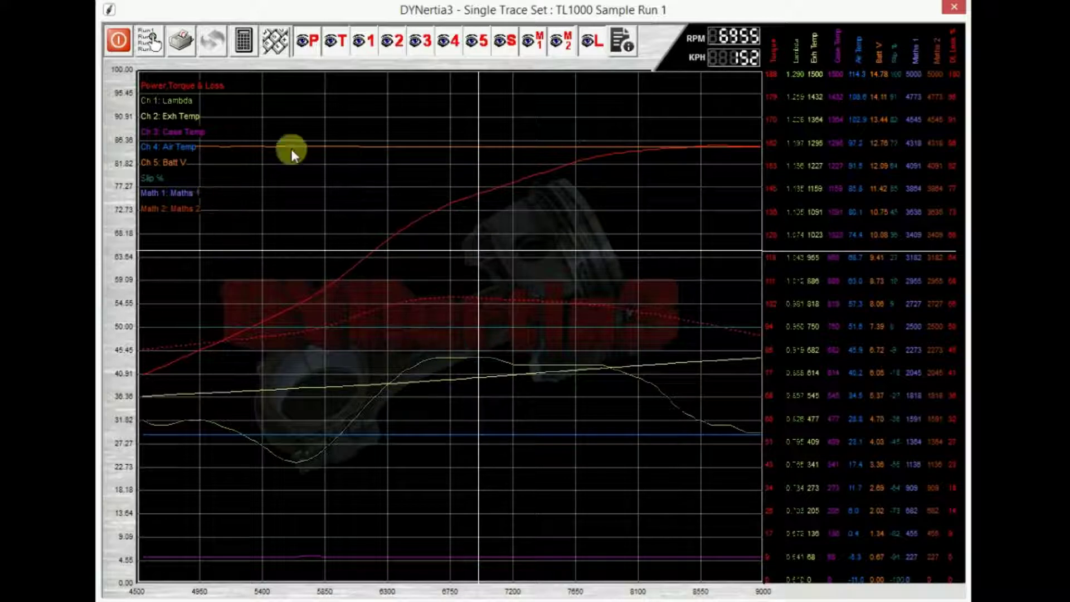
# Hide and restore the torque, power and channel 1 Lambda traces one at a time.
pyautogui.click(338, 43)
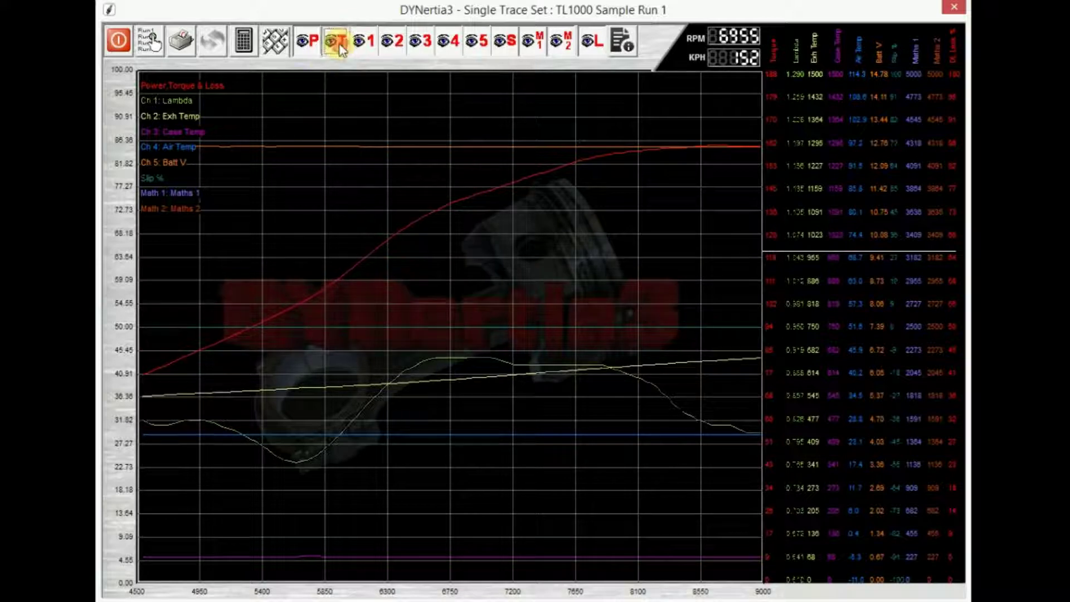
pyautogui.click(309, 44)
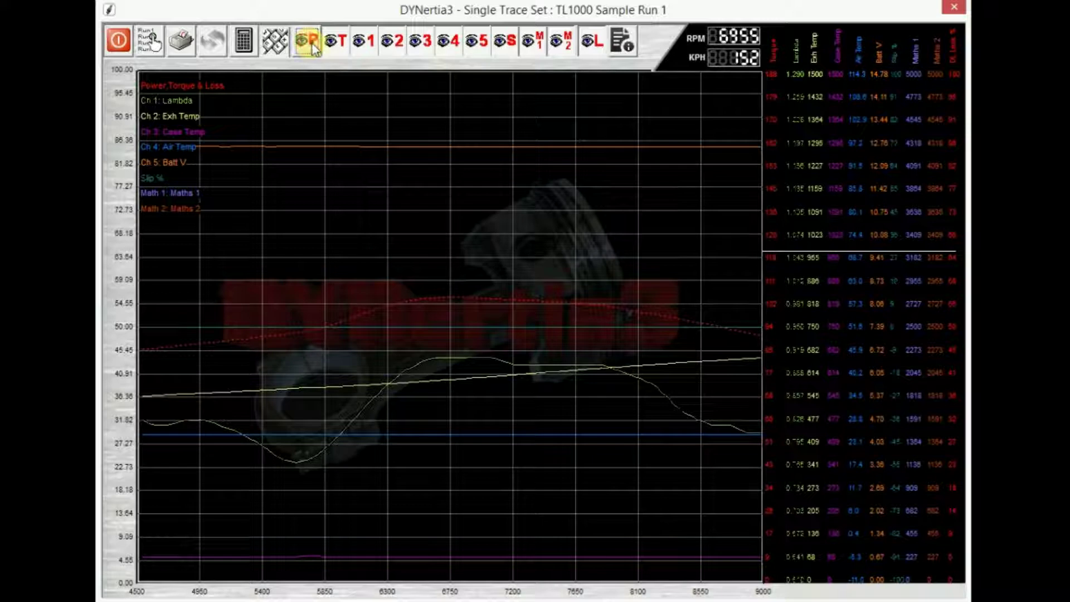
pyautogui.click(344, 47)
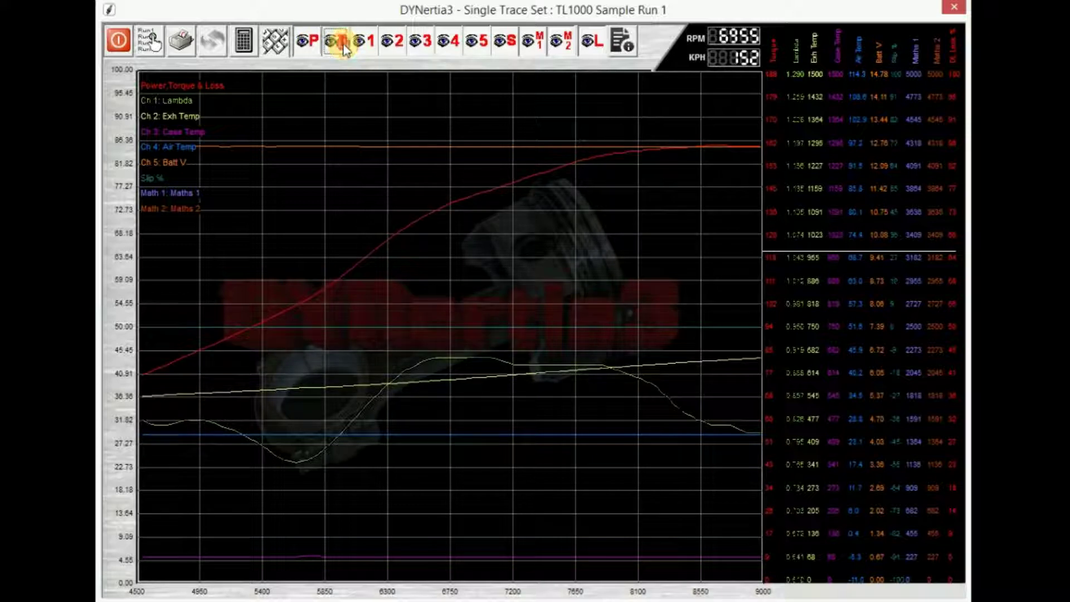
pyautogui.click(362, 47)
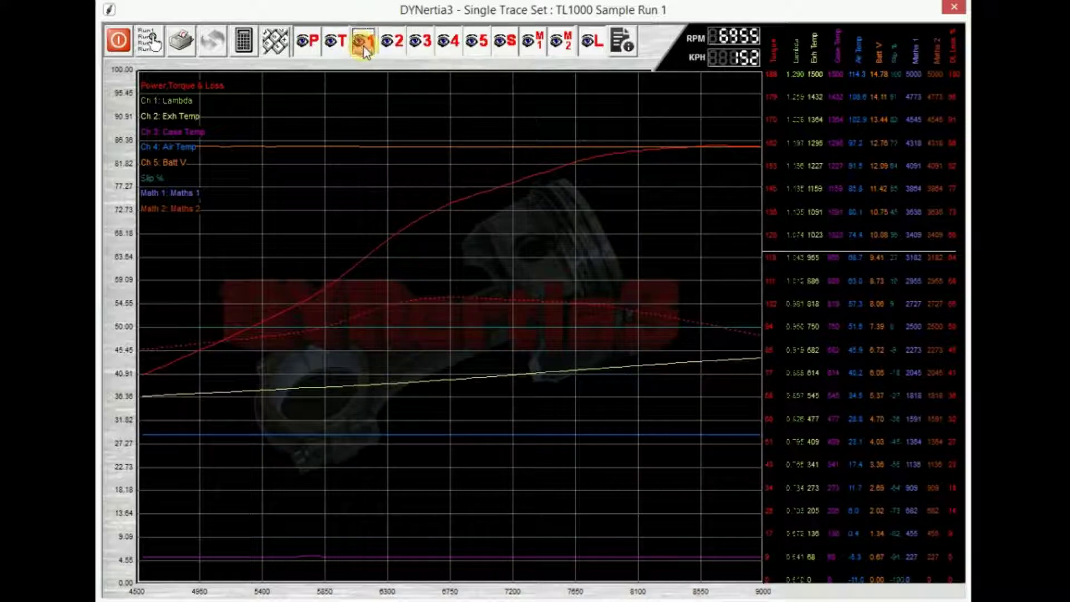
pyautogui.click(363, 49)
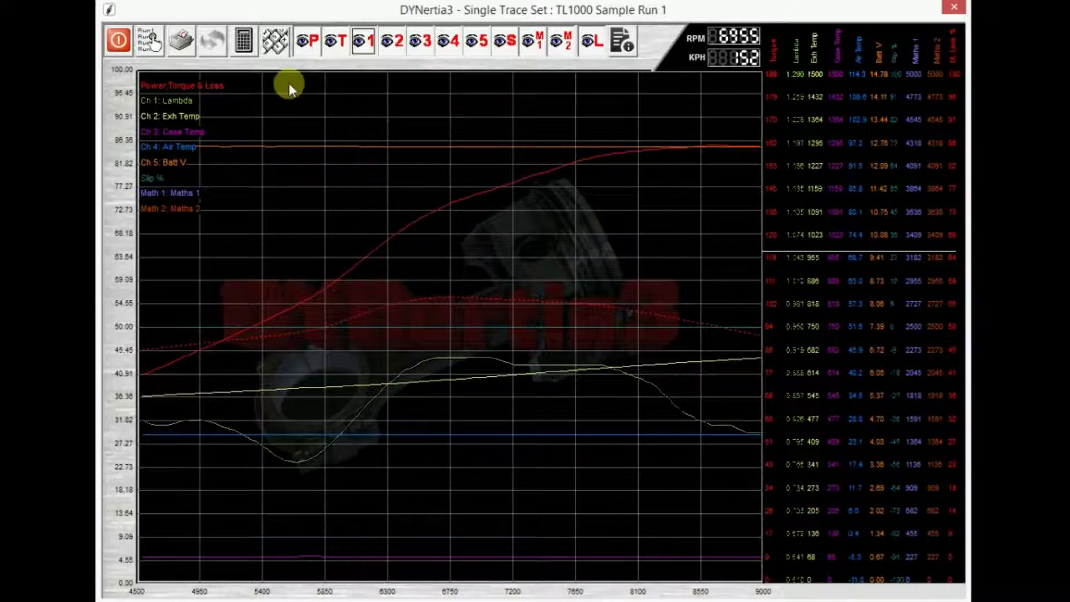
# Switch the single trace view to the merged run in main graph set 4 and place the cursor at 7500 RPM.
pyautogui.click(154, 38)
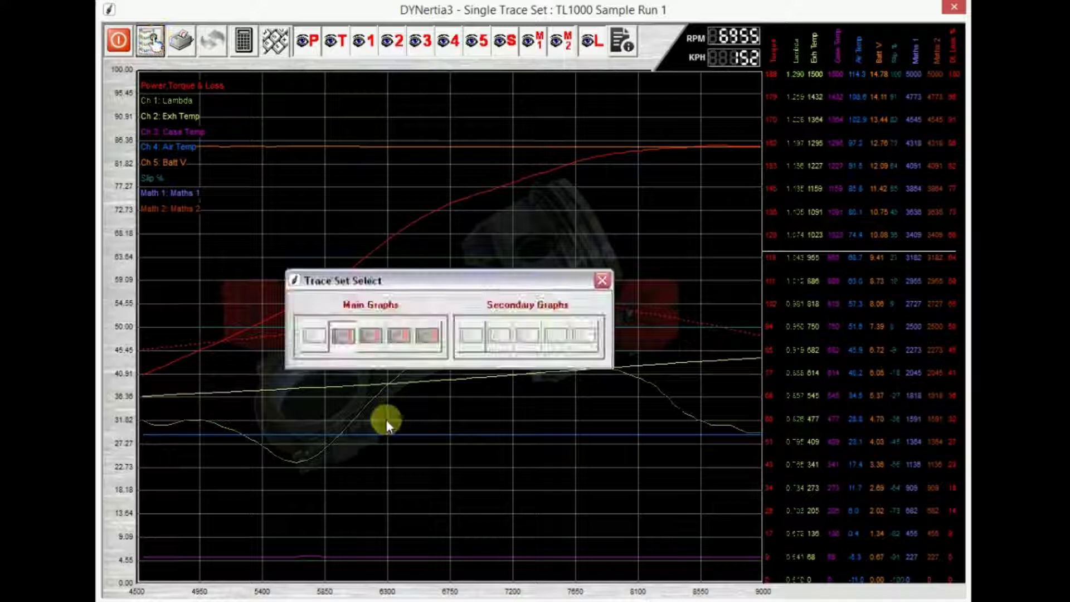
pyautogui.click(425, 341)
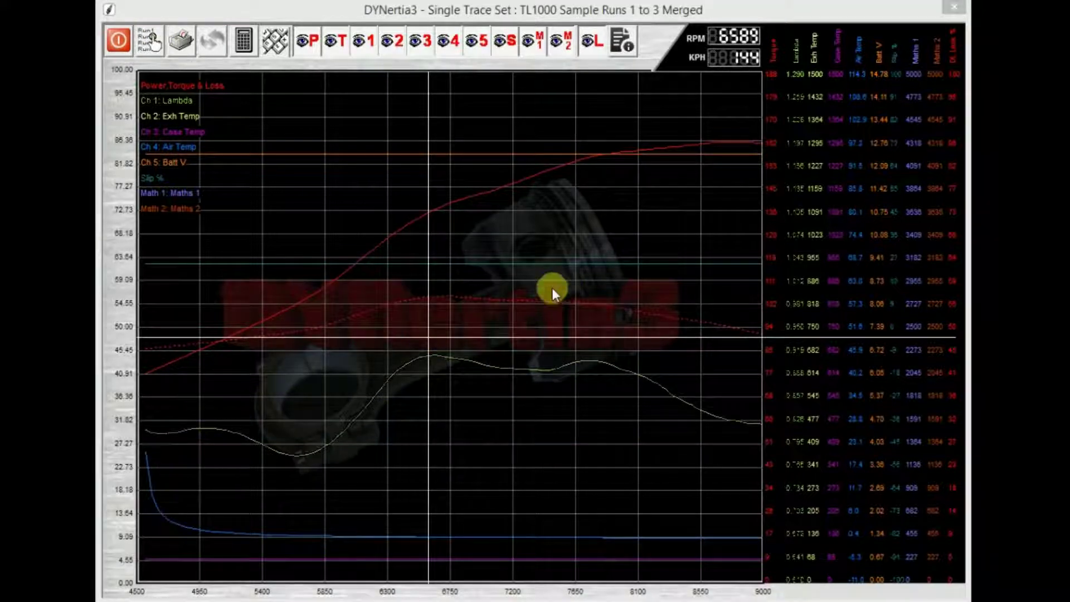
pyautogui.moveTo(551, 287)
pyautogui.mouseDown()
pyautogui.moveTo(440, 285)
pyautogui.moveTo(543, 277)
pyautogui.moveTo(555, 263)
pyautogui.mouseUp()
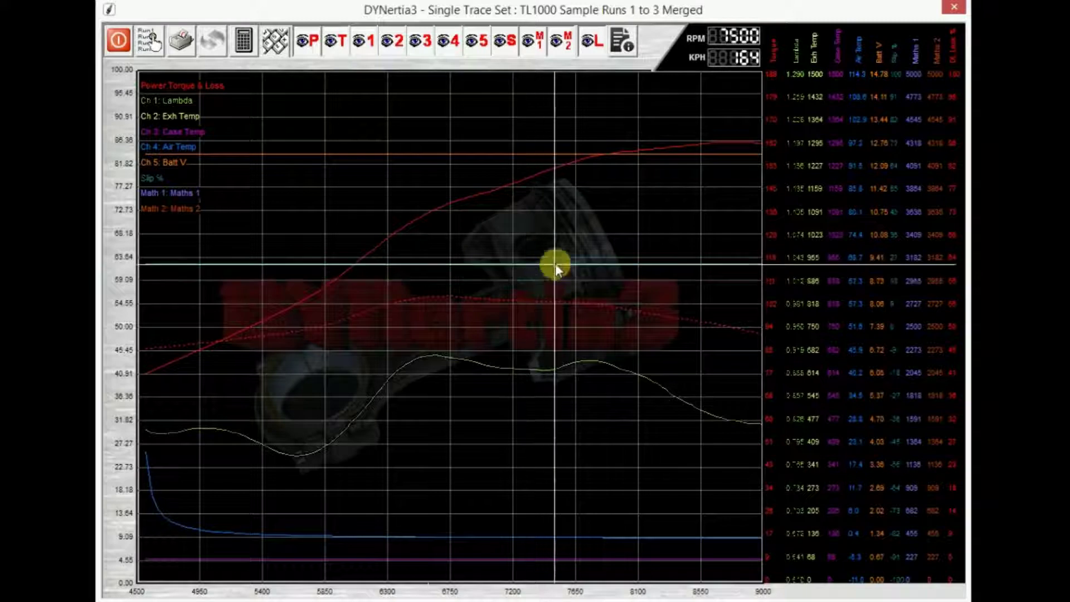
# Show the merged run's data values window, move it clear of the curves, read the values at about 7314 RPM and close it.
pyautogui.rightClick(640, 262)
pyautogui.moveTo(637, 249); pyautogui.dragTo(618, 377)
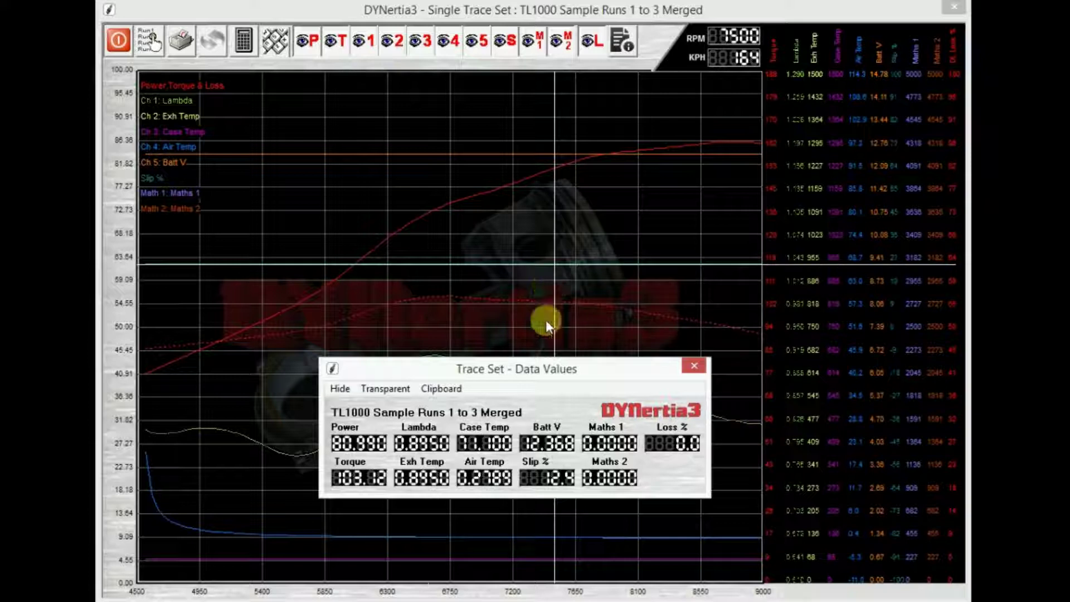
pyautogui.moveTo(546, 372); pyautogui.dragTo(508, 388)
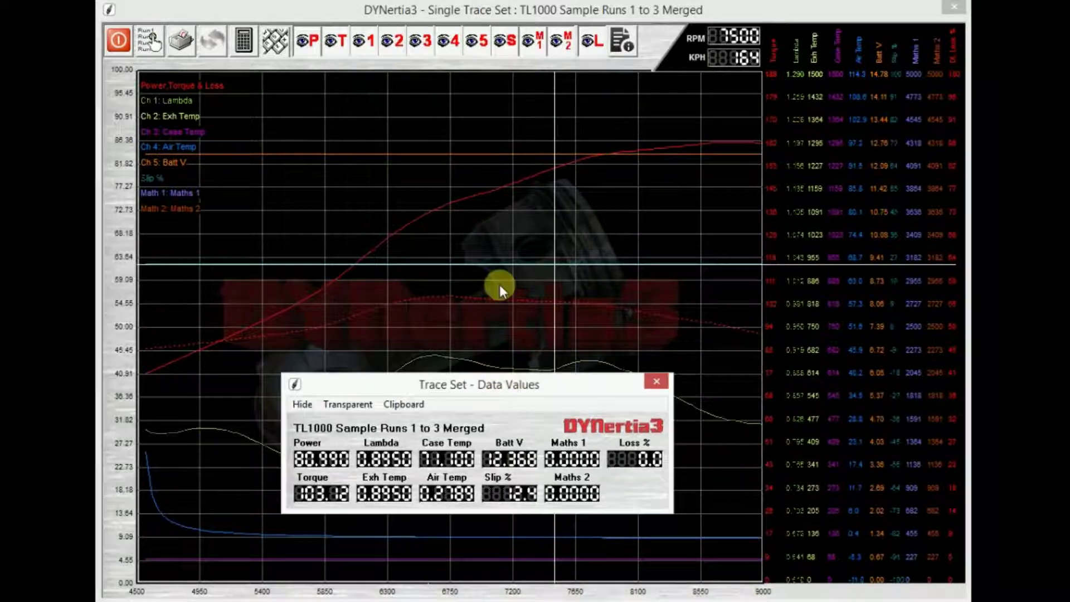
pyautogui.moveTo(501, 281); pyautogui.dragTo(460, 282)
pyautogui.click(526, 233)
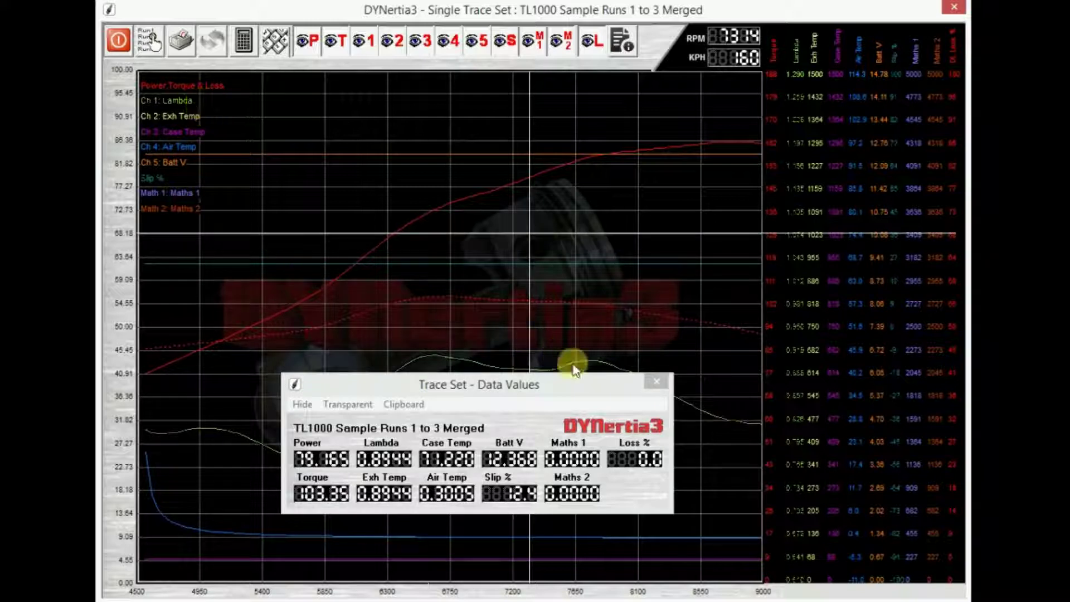
pyautogui.click(656, 381)
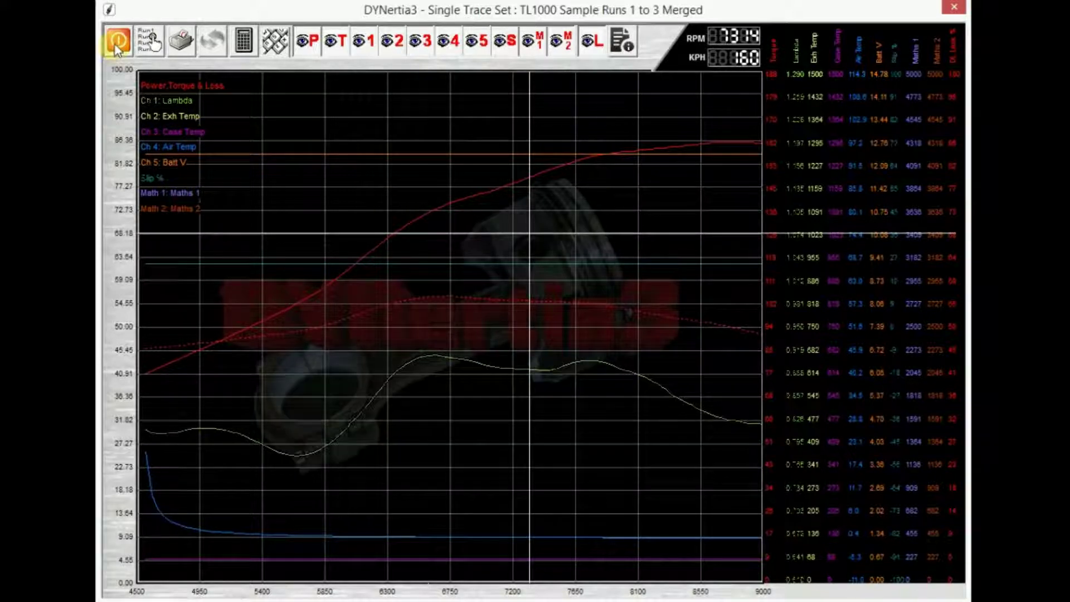
# Leave the single trace set view, open the DYNertia File Explorer to look over the sample run files, and close it.
pyautogui.click(117, 44)
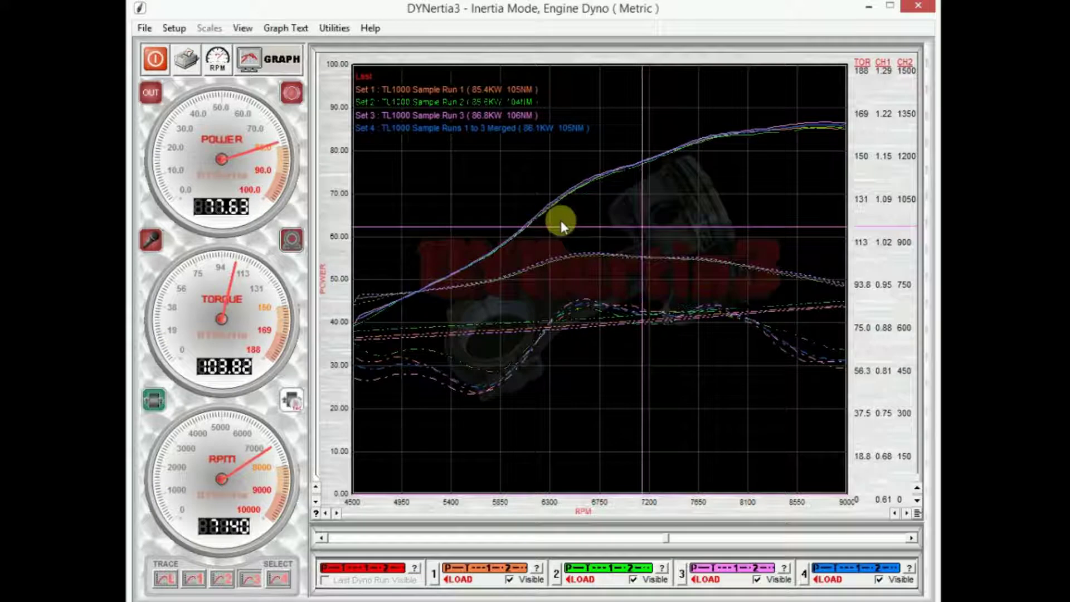
pyautogui.click(244, 29)
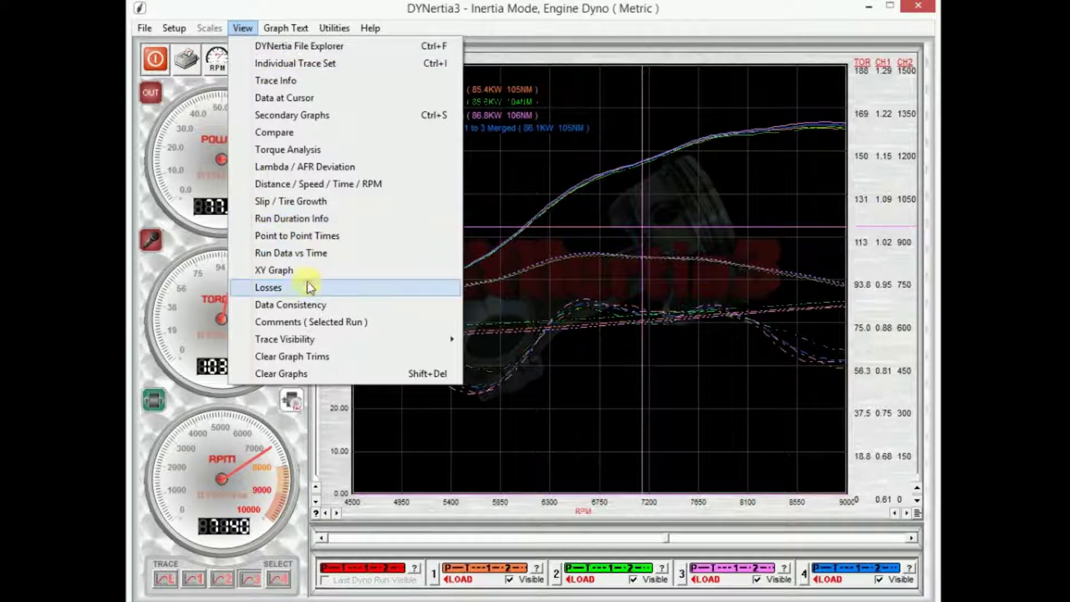
pyautogui.click(310, 47)
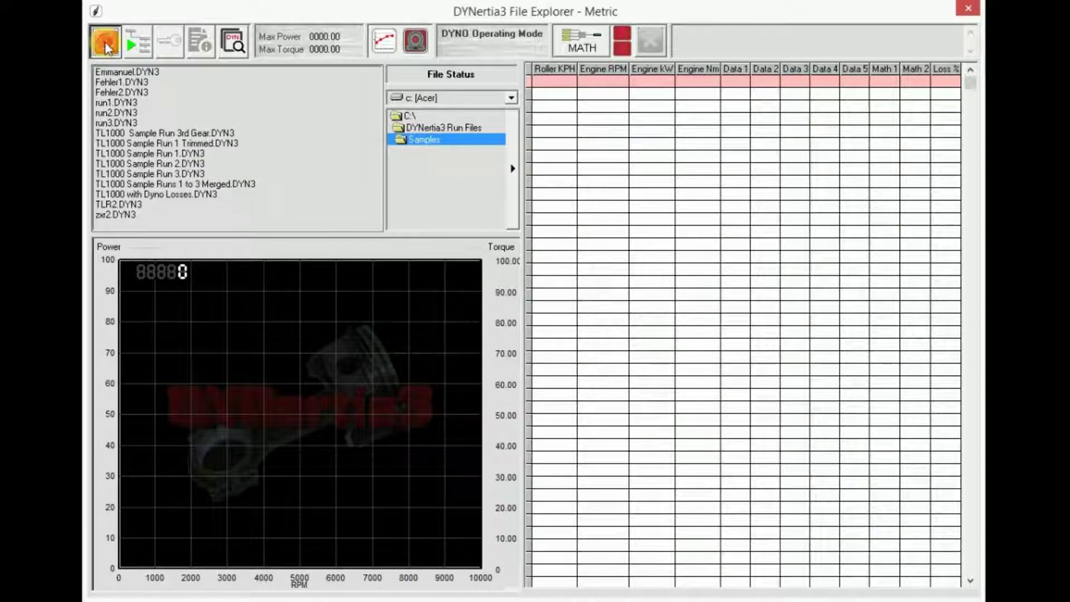
pyautogui.click(105, 42)
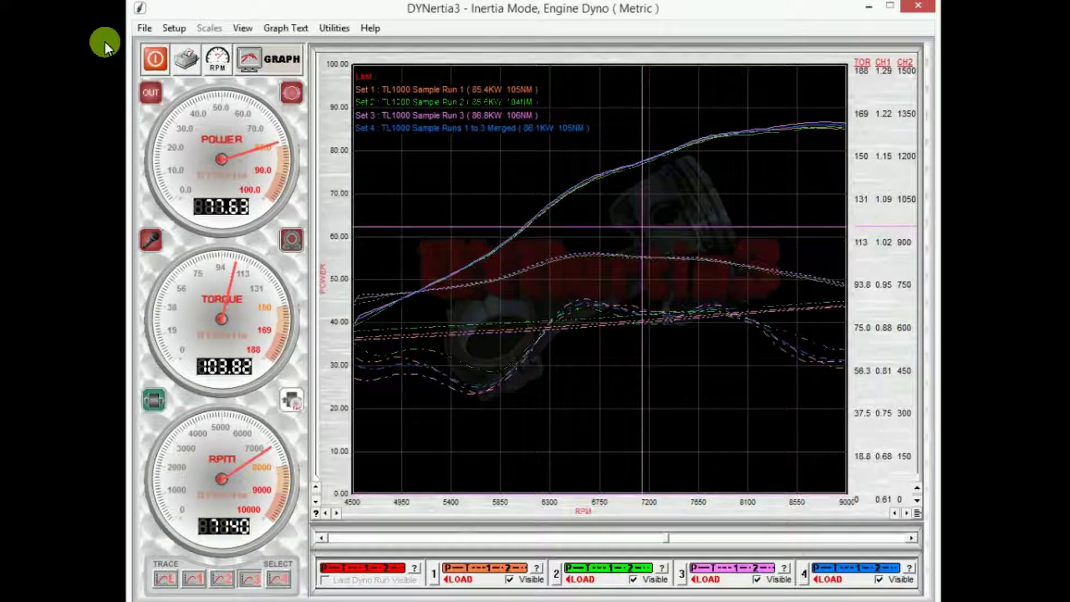
# Open the Torque Analysis of the loaded runs, compare their torque curves and areas, and close it.
pyautogui.click(240, 29)
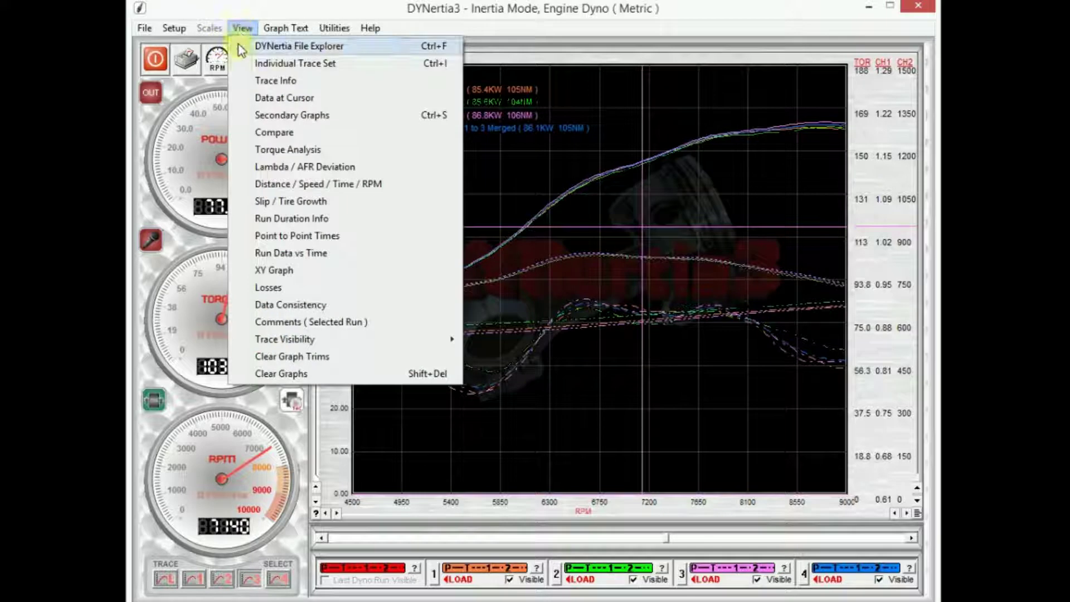
pyautogui.click(285, 150)
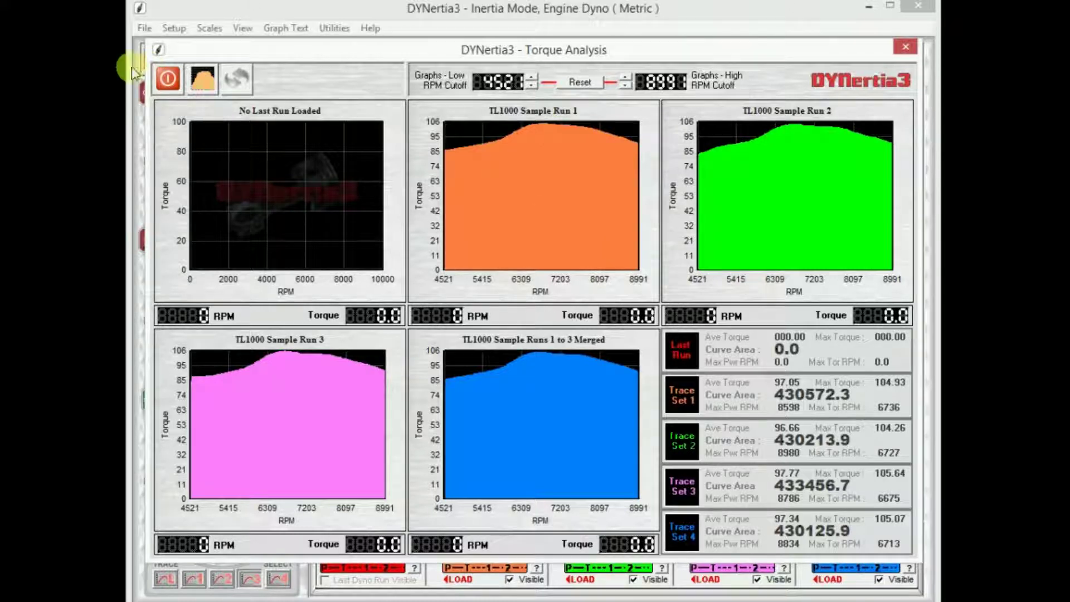
pyautogui.click(167, 83)
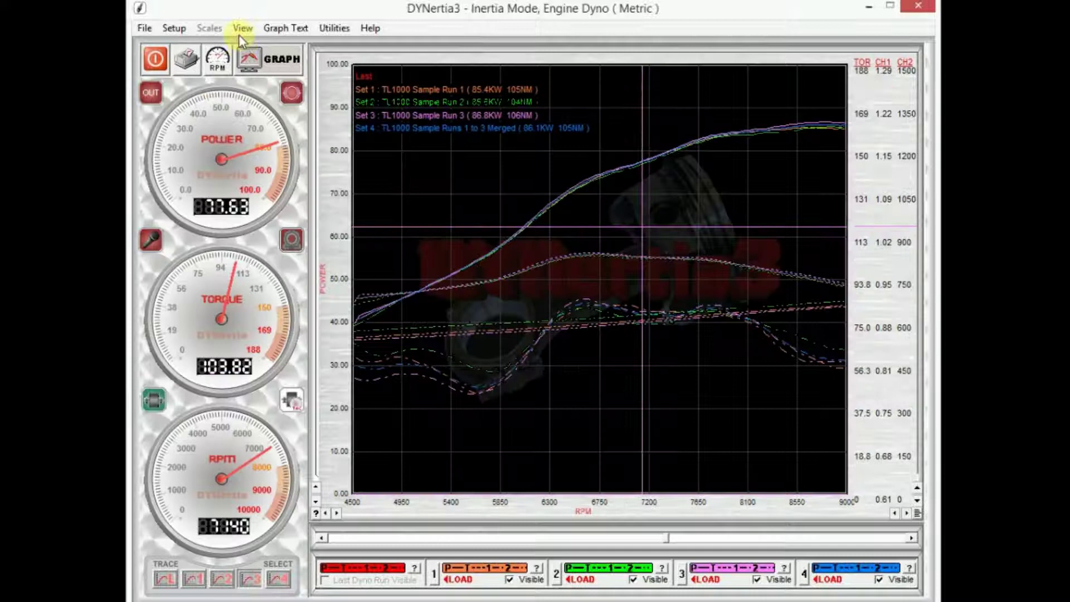
# Open Point to Point Times and load the settings file RPM test point point.D3P.
pyautogui.click(242, 28)
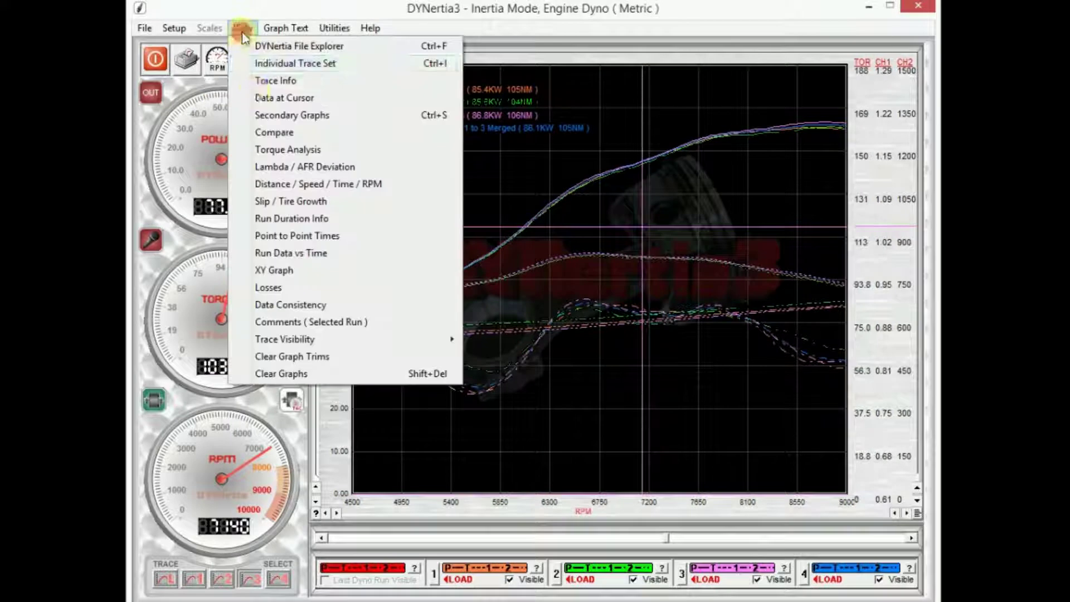
pyautogui.click(287, 236)
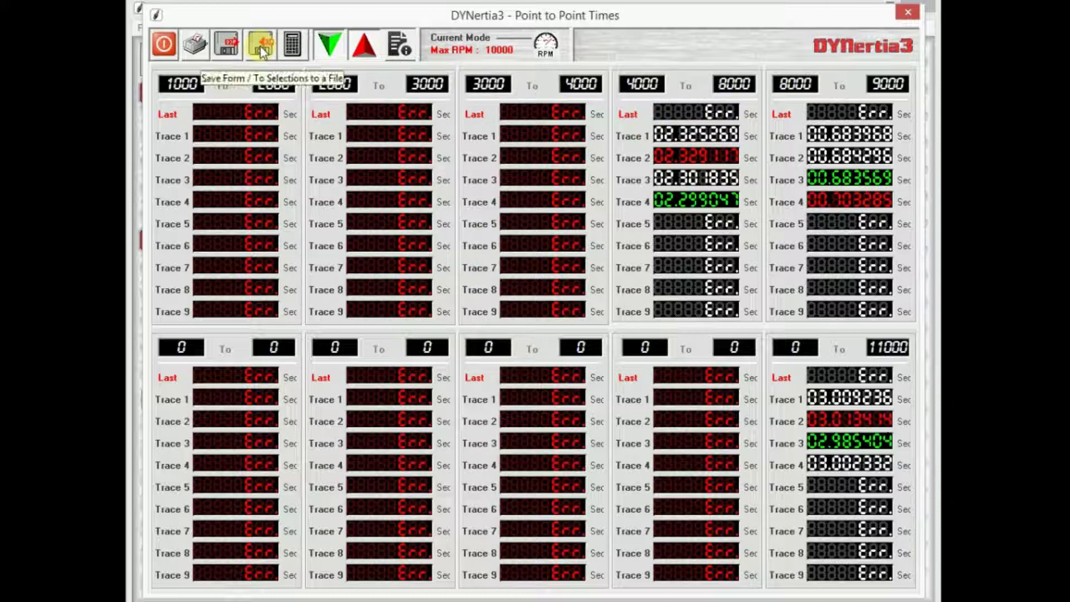
pyautogui.click(229, 52)
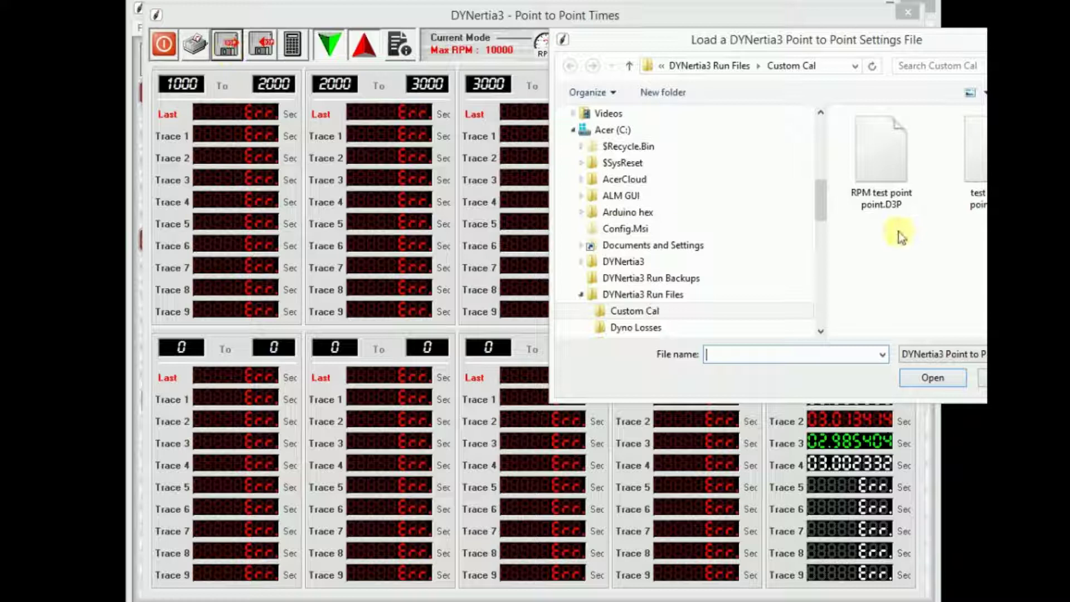
pyautogui.click(881, 167)
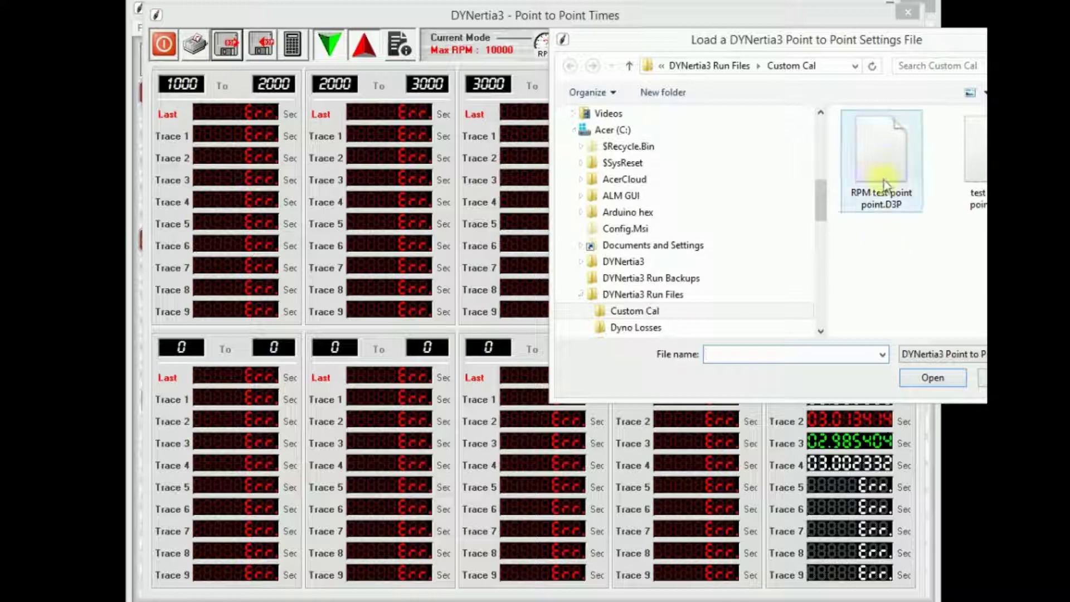
pyautogui.click(925, 378)
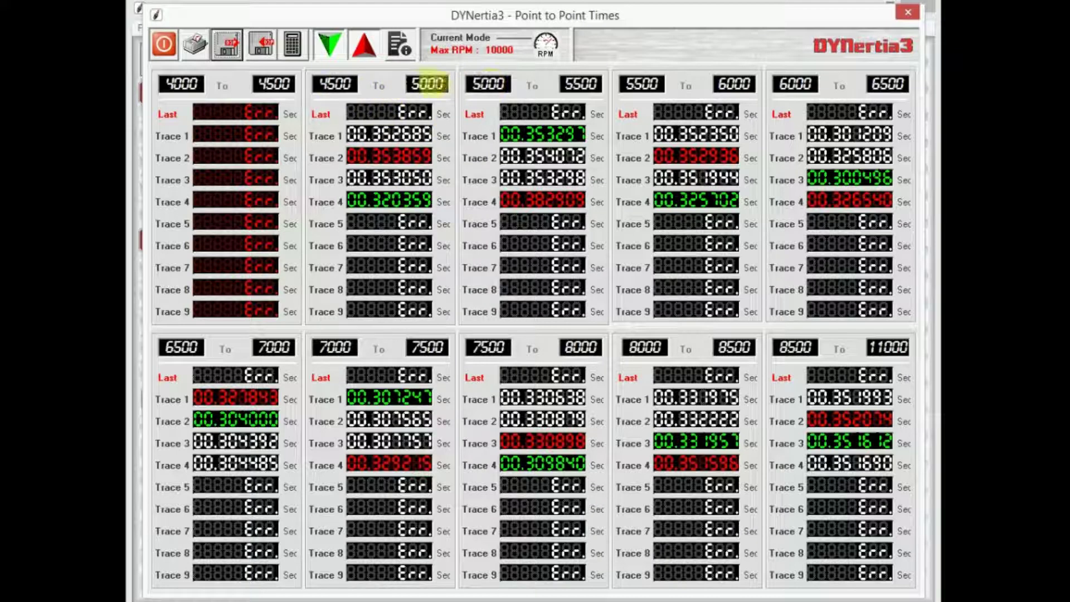
# Set the end of the interval starting at 4500 RPM to 4800 and close Point to Point Times.
pyautogui.doubleClick(426, 84)
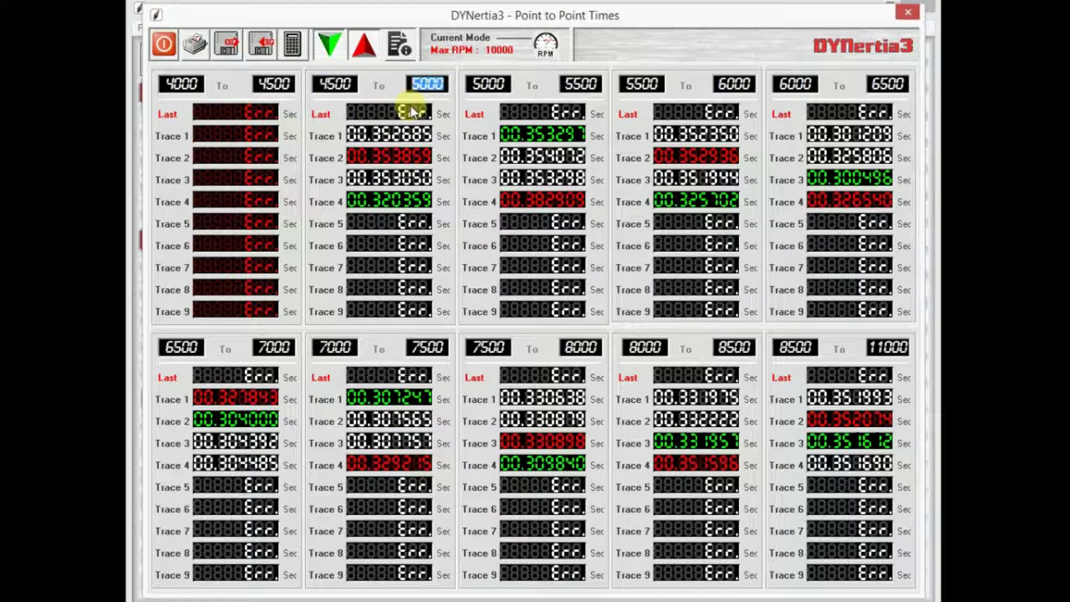
pyautogui.write('4')
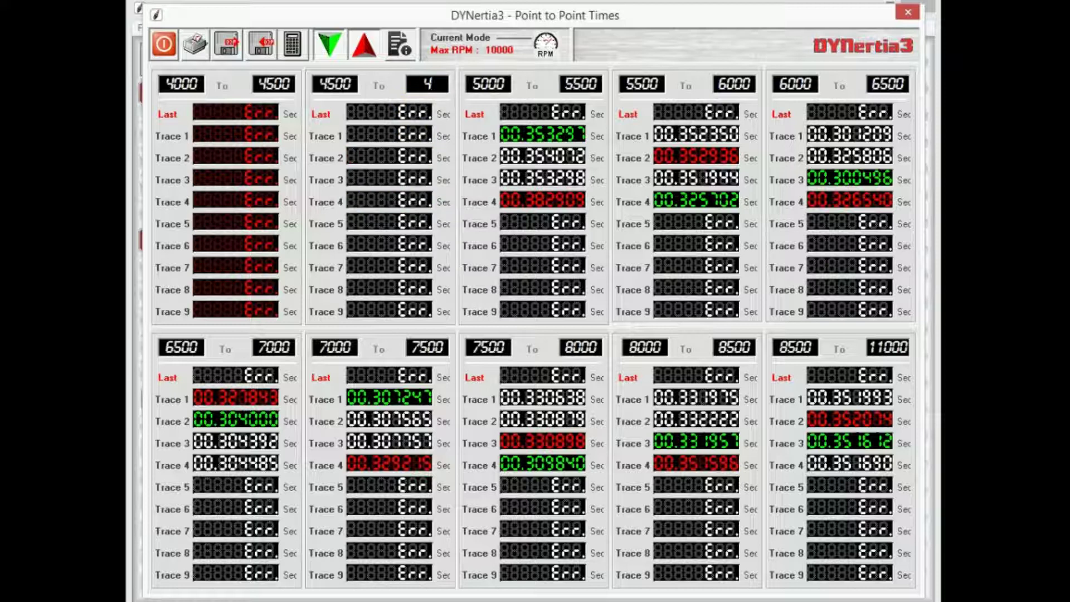
pyautogui.write('800')
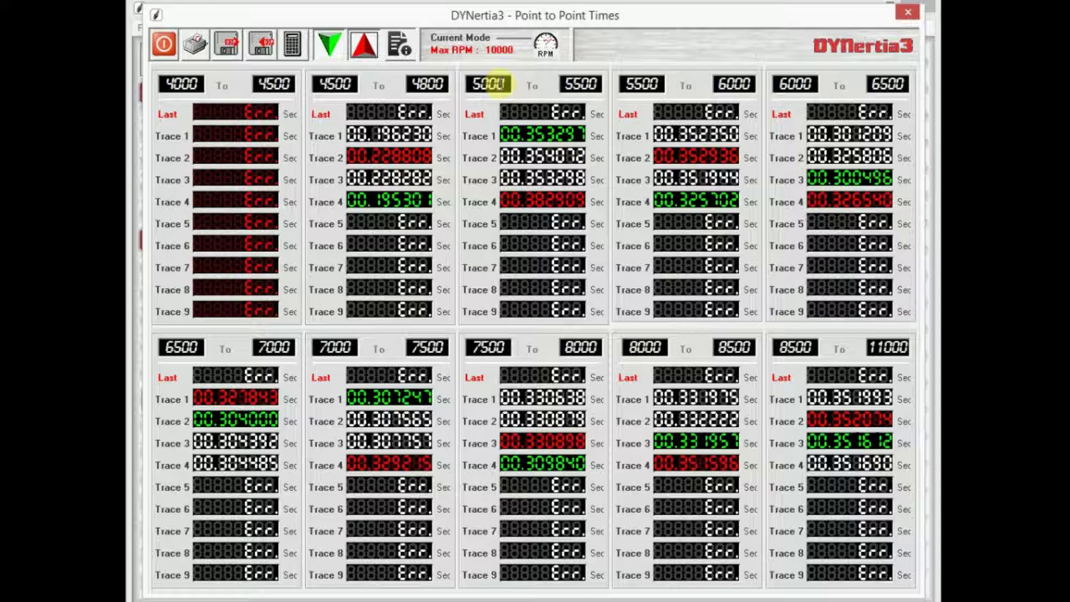
pyautogui.click(164, 43)
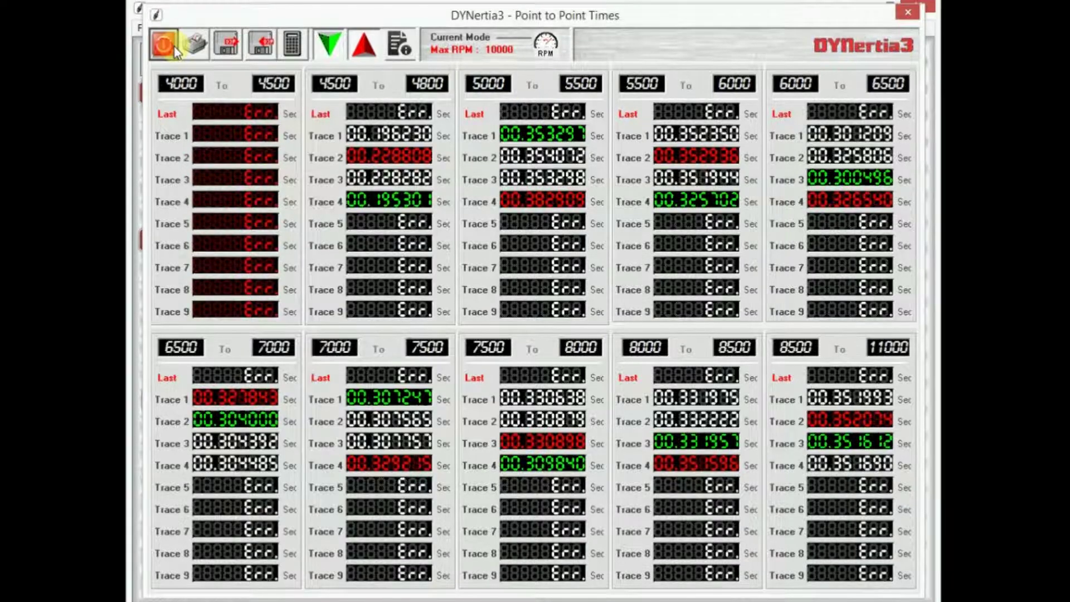
# Hide the Data Channel 1 traces on the main graph and show them again.
pyautogui.click(247, 29)
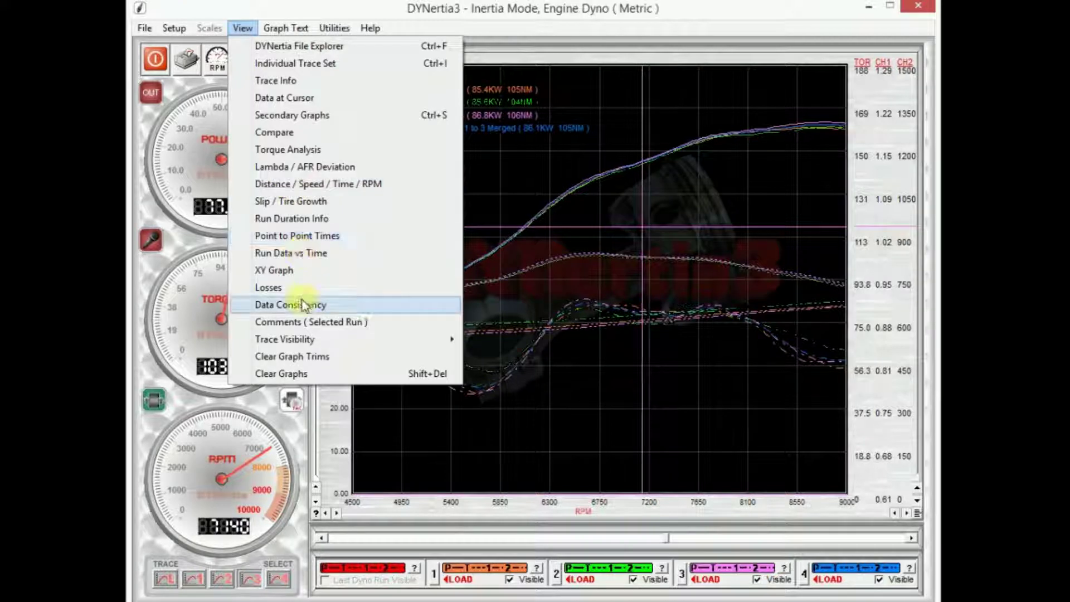
pyautogui.moveTo(299, 340)
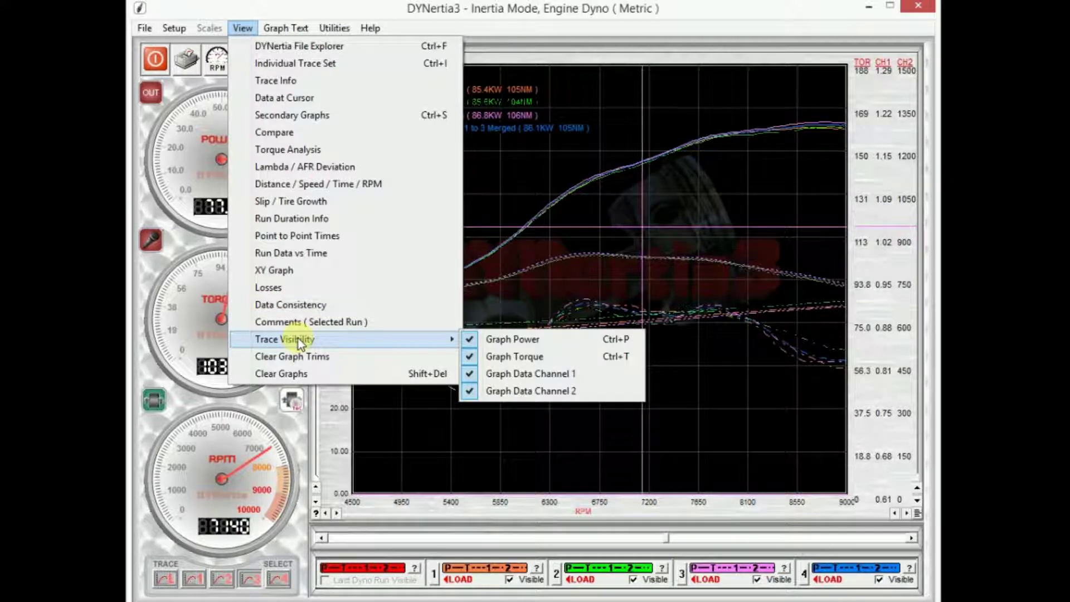
pyautogui.click(541, 373)
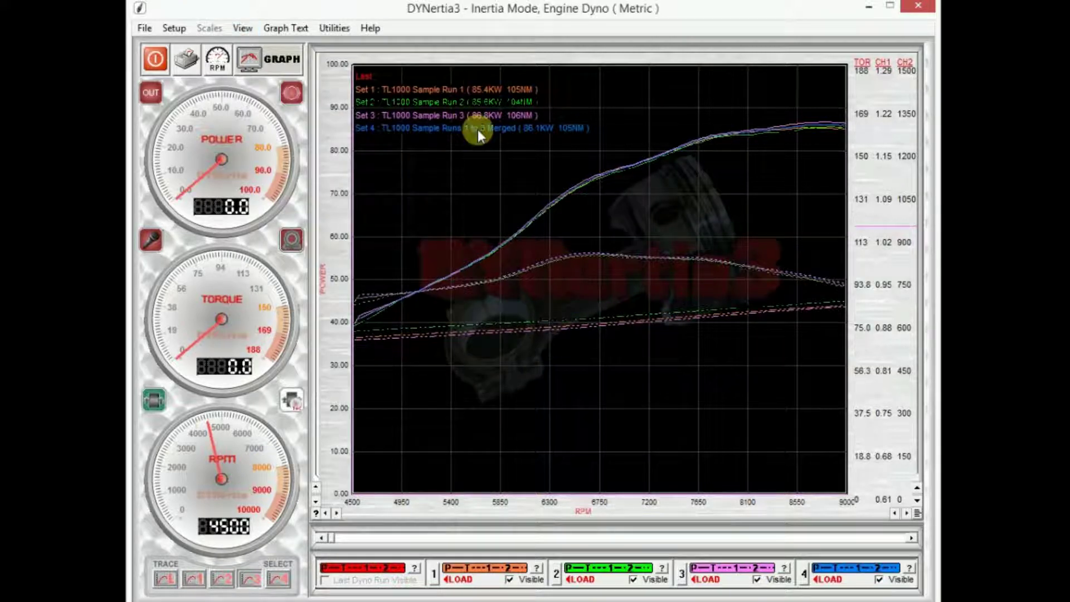
pyautogui.click(255, 30)
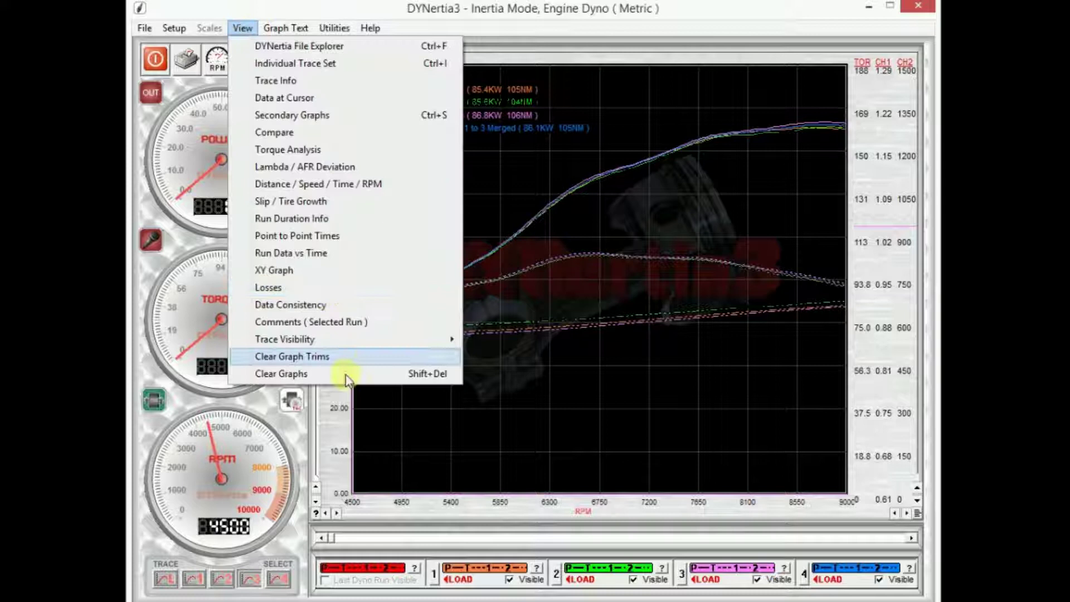
pyautogui.moveTo(346, 346)
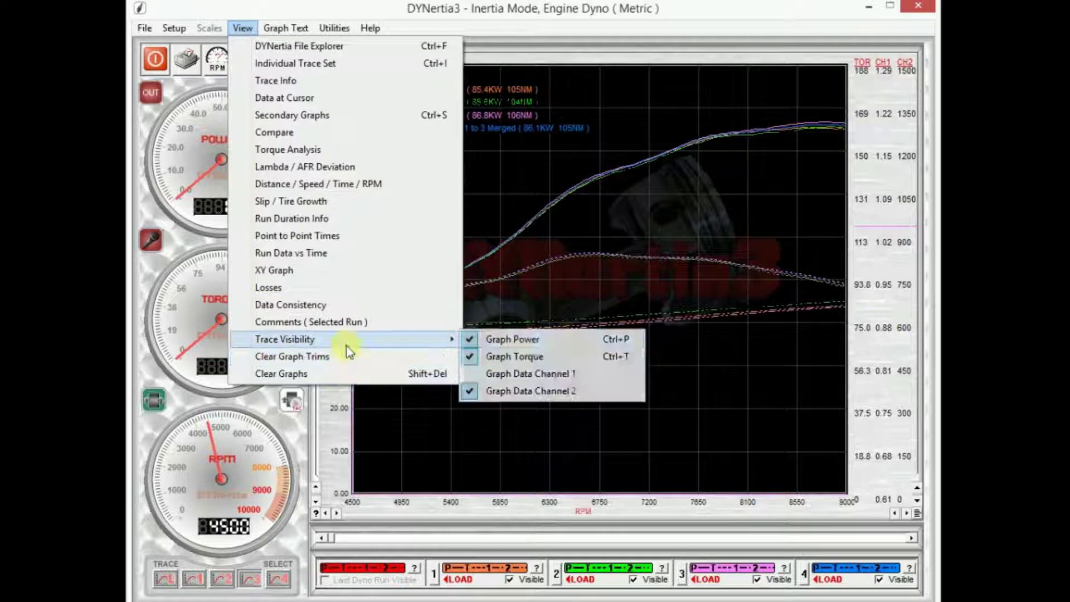
pyautogui.click(512, 374)
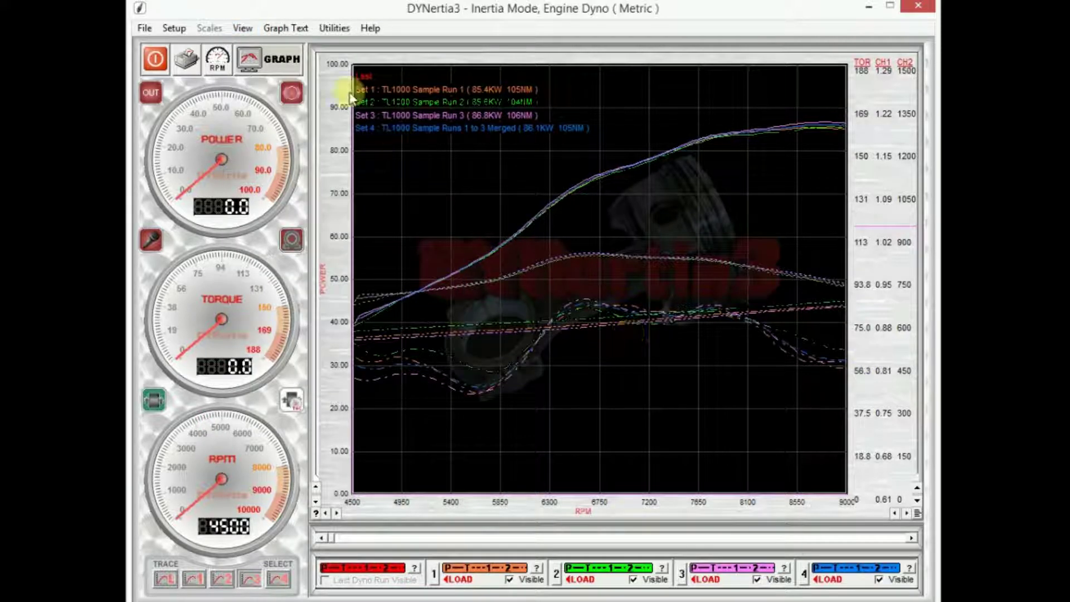
# Place the cursor at about 6050 RPM and trim the main graph's lower RPM limit to 5300.
pyautogui.click(243, 29)
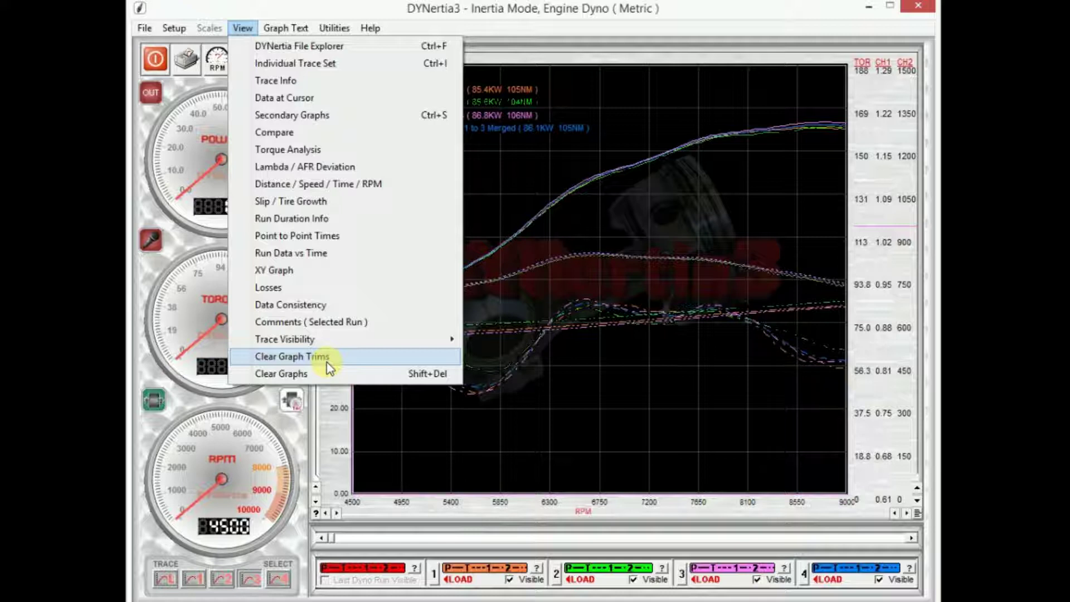
pyautogui.click(523, 196)
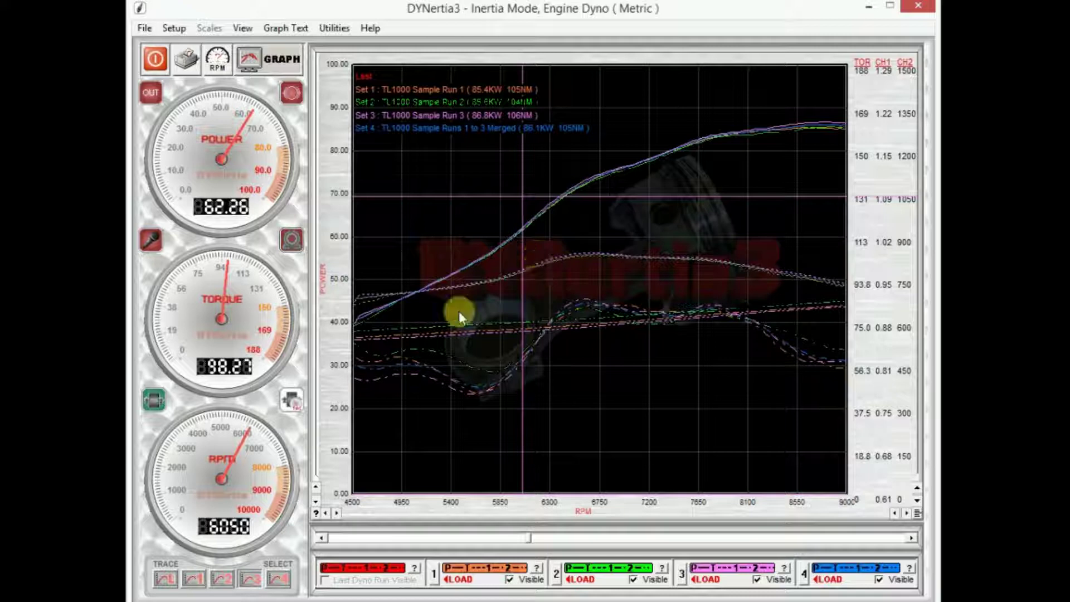
pyautogui.click(336, 513)
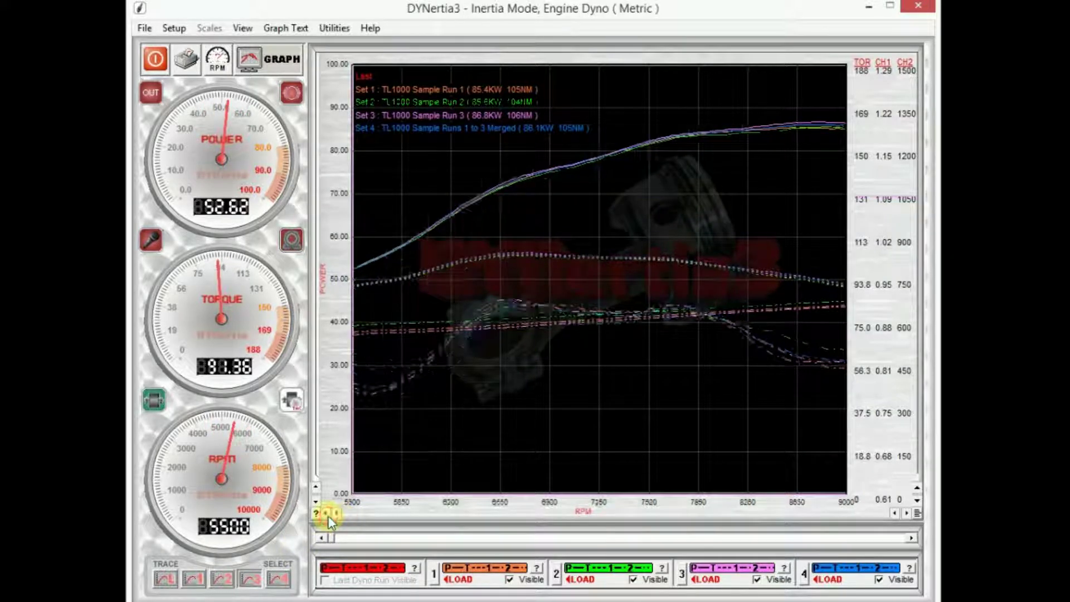
# Reduce the graph's power scale and restore it to 100, and raise the torque scale to 195 and return it to 188.
pyautogui.click(316, 501)
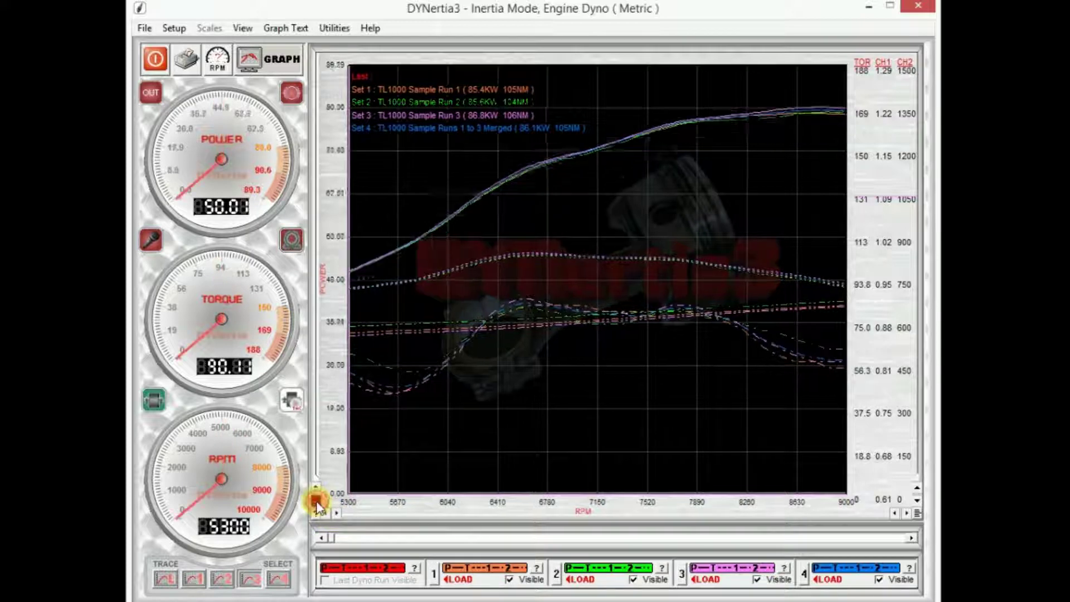
pyautogui.click(316, 488)
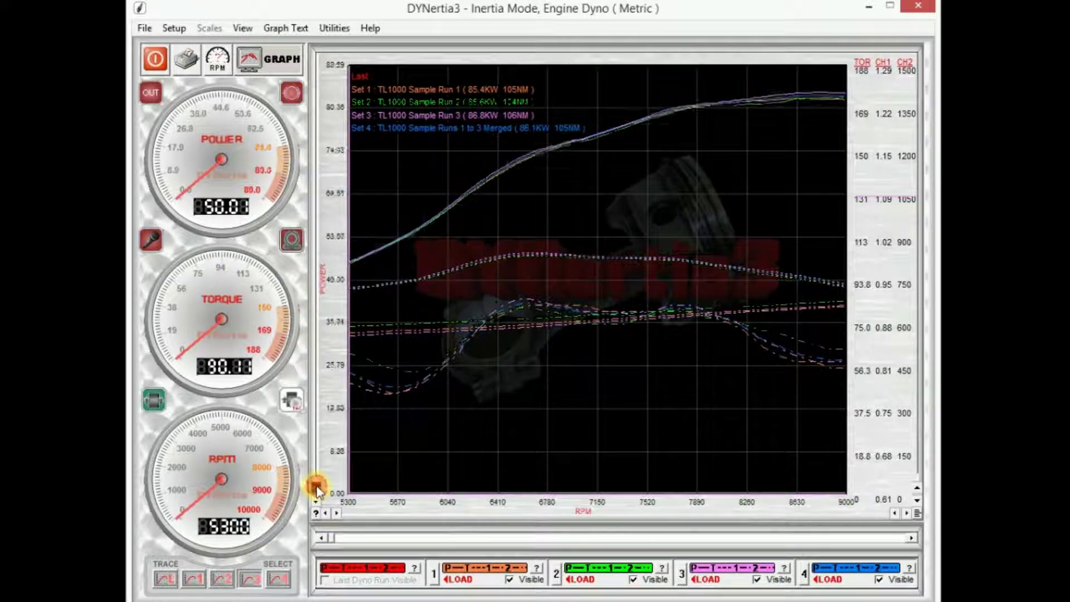
pyautogui.click(316, 488)
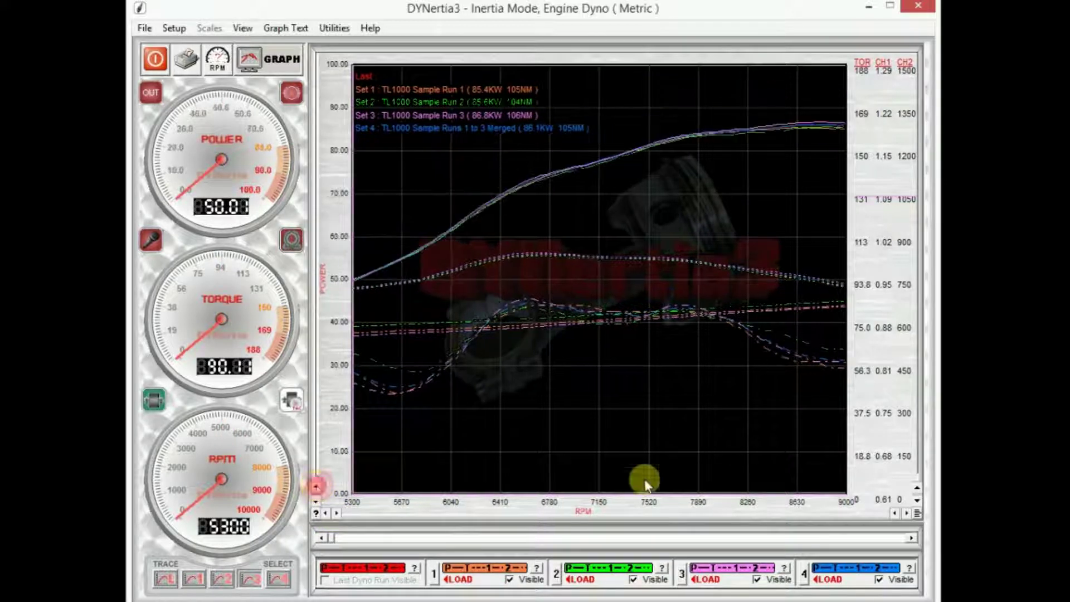
pyautogui.click(918, 488)
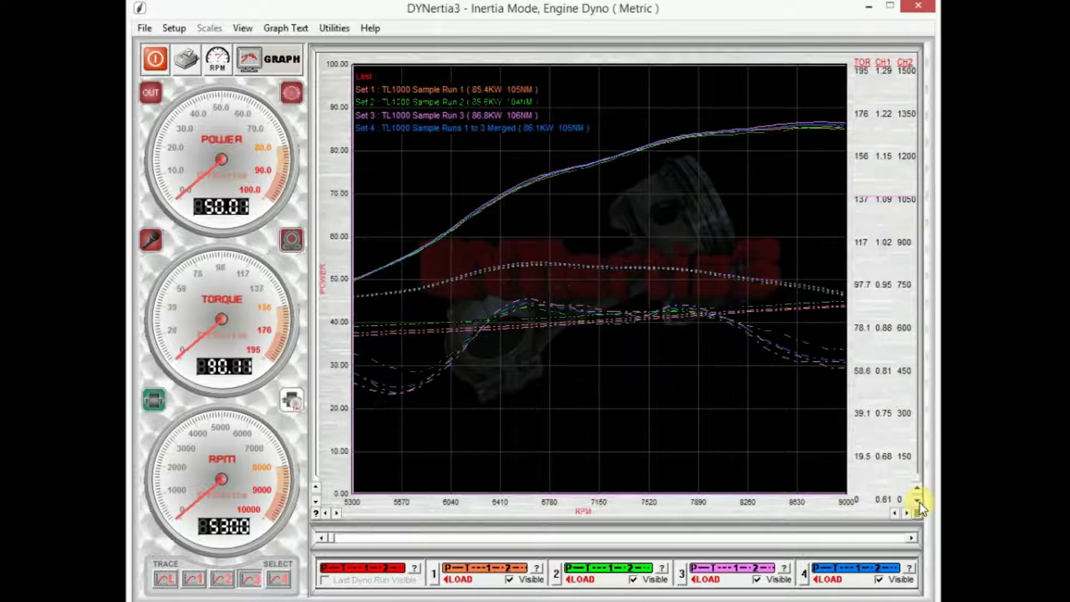
pyautogui.click(917, 501)
# Trim the main graph's upper RPM limit to 8400.
pyautogui.click(895, 515)
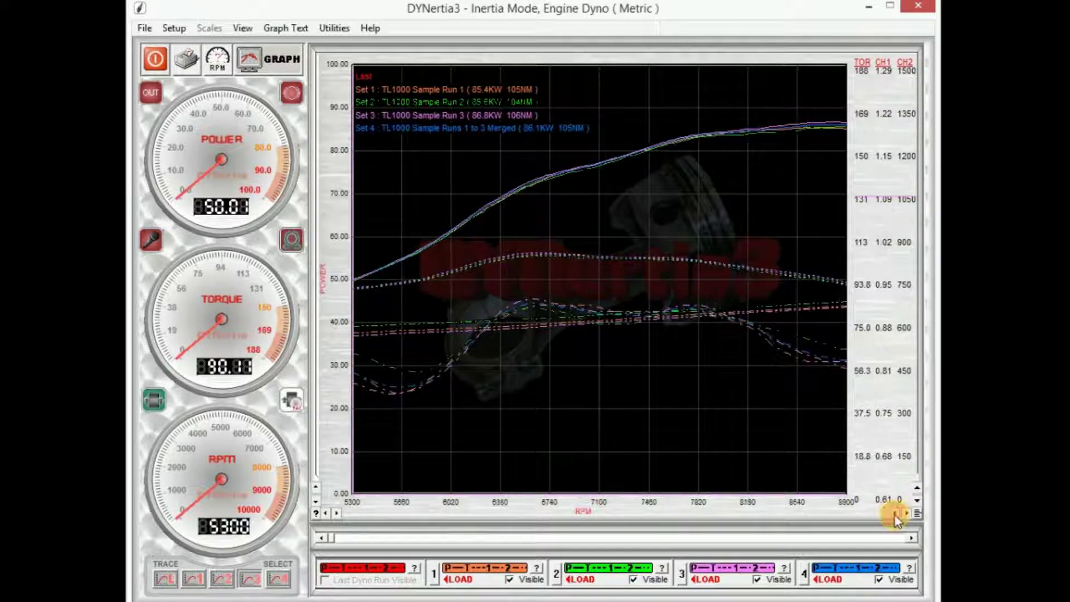
pyautogui.click(894, 515)
pyautogui.click(895, 515)
pyautogui.click(895, 515)
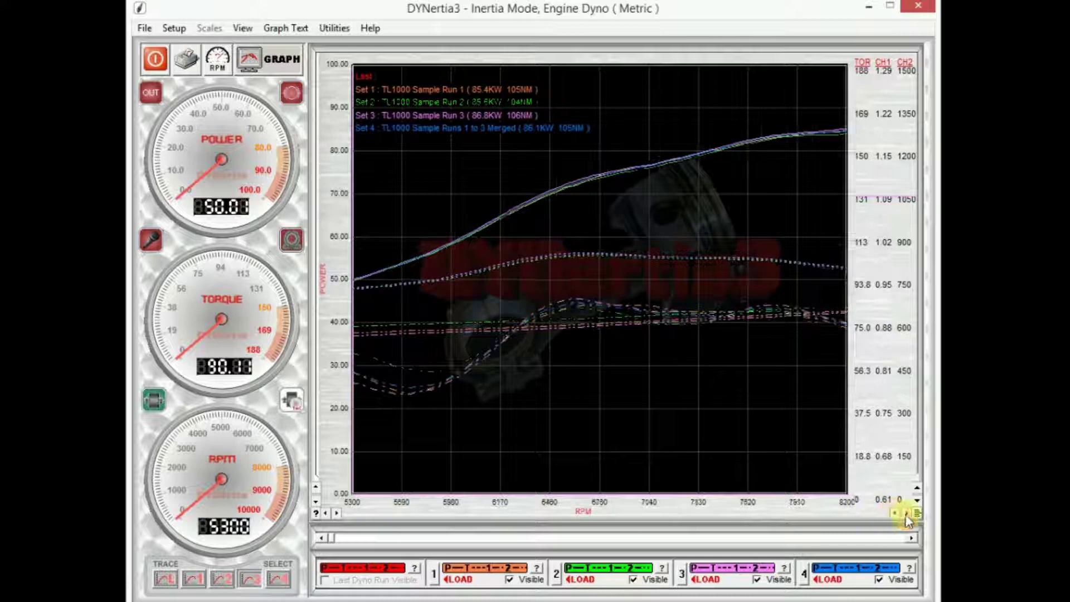
pyautogui.click(908, 513)
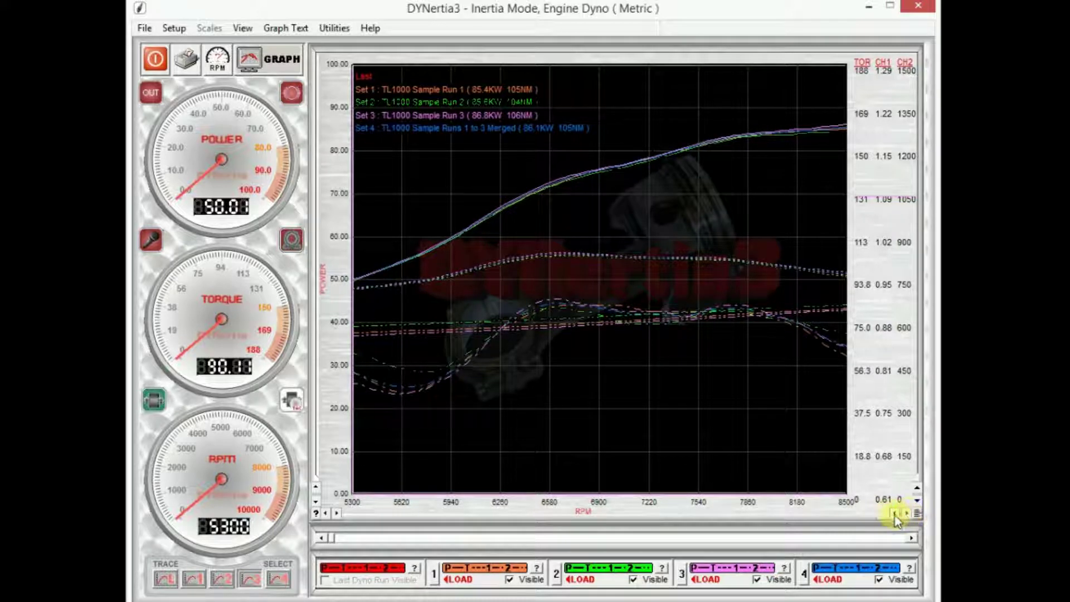
pyautogui.click(895, 515)
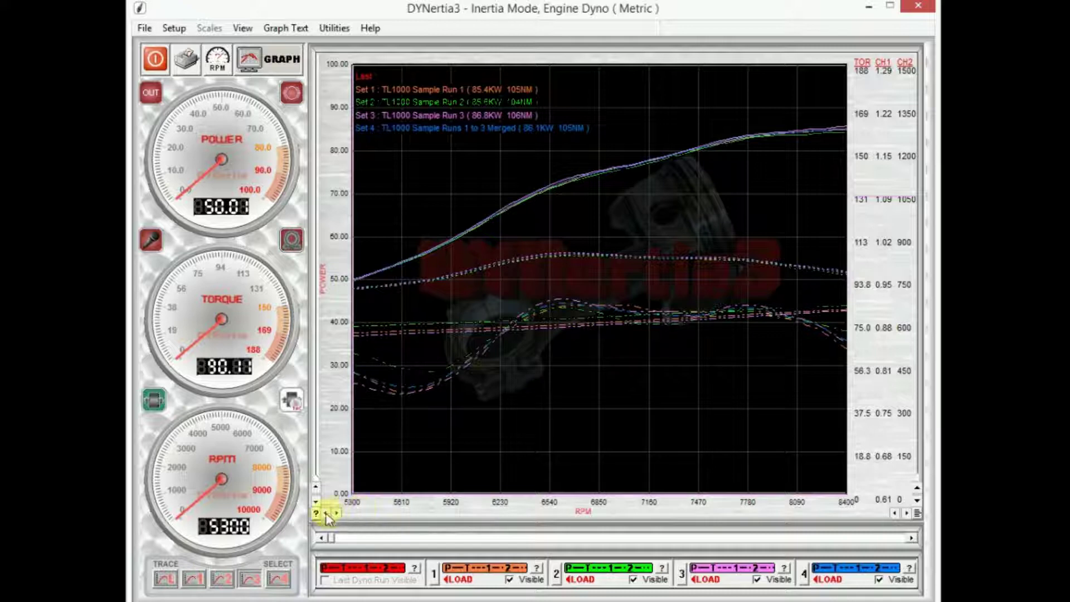
# View the general notes in the comments of the selected TL1000 Sample Run 3 and close them.
pyautogui.click(917, 515)
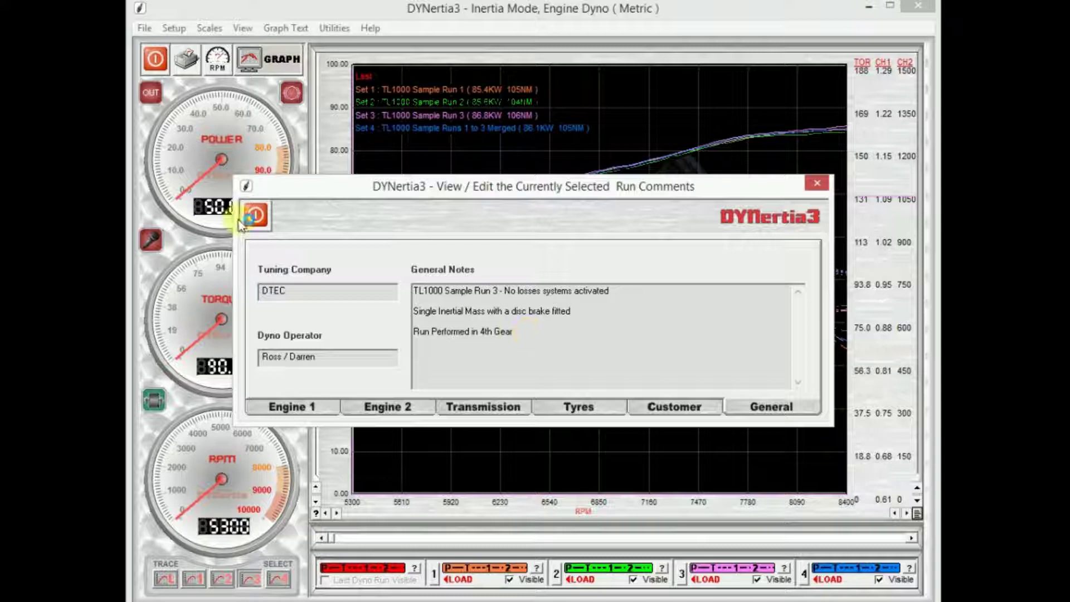
pyautogui.click(256, 221)
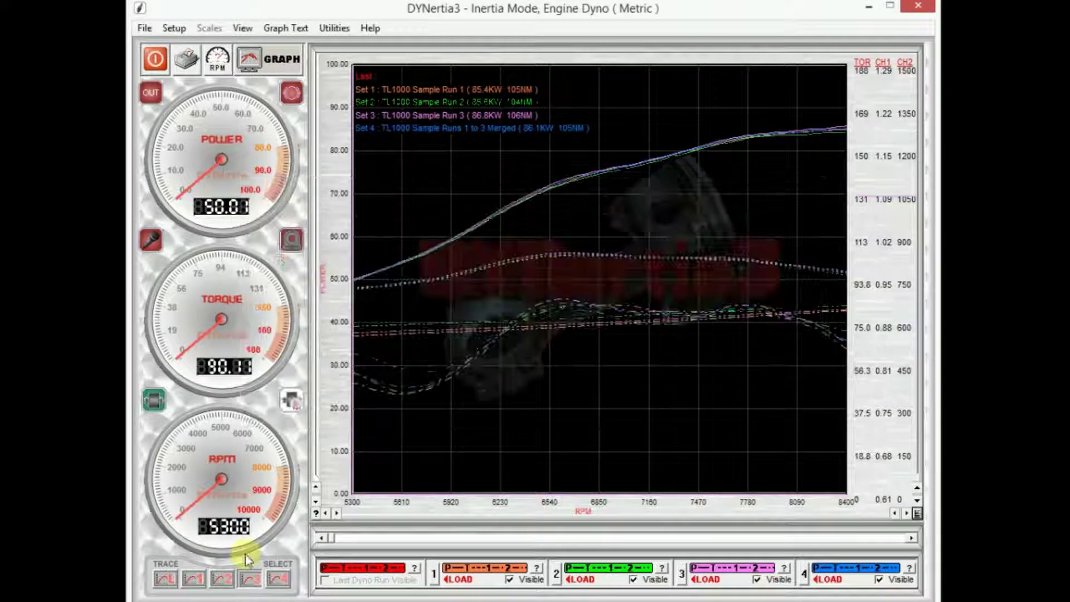
# Select trace set 4, the merged TL1000 sample runs, and view the general notes in its run comments before closing them.
pyautogui.click(277, 580)
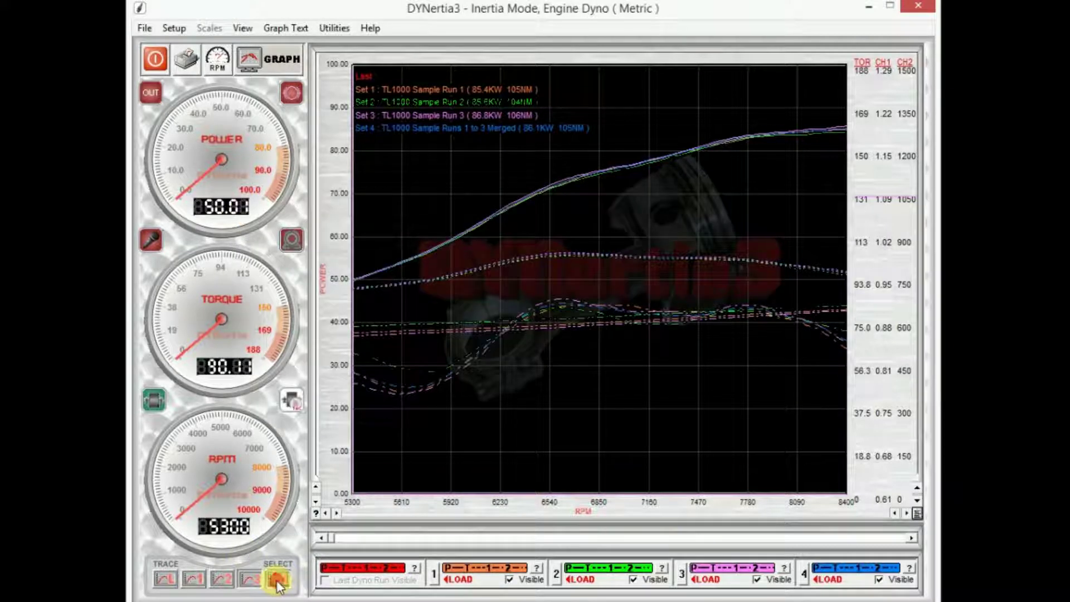
pyautogui.click(917, 513)
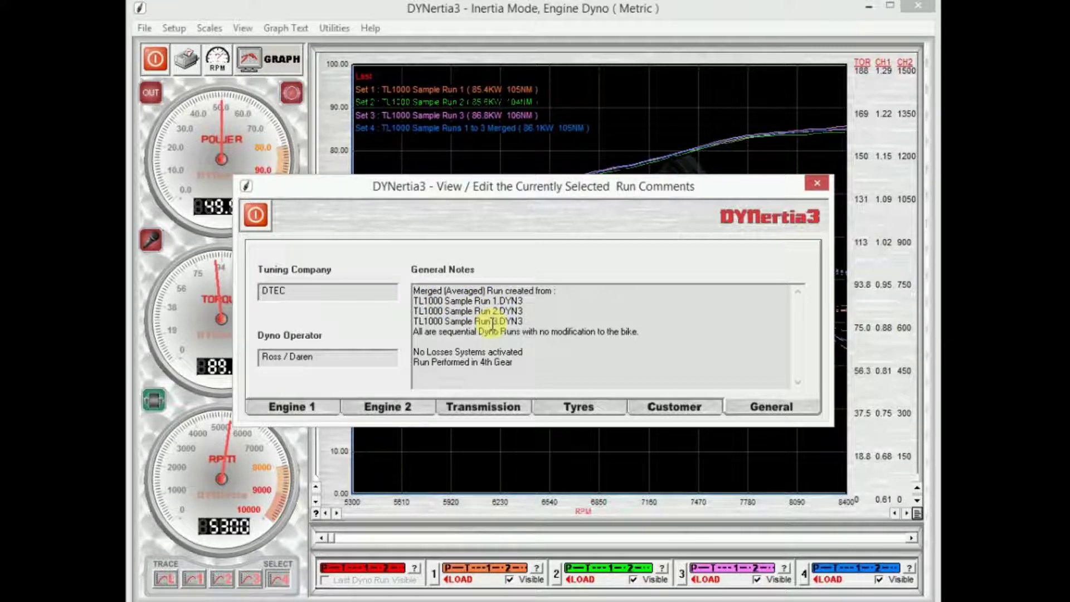
pyautogui.click(257, 217)
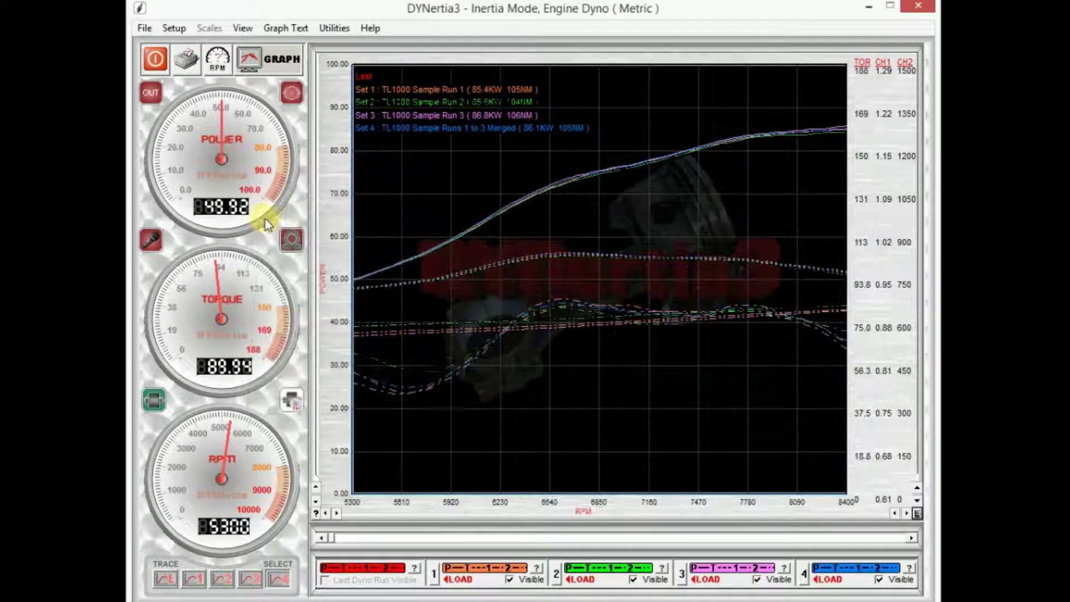
# Open the graph summary, view the detailed trace information for Trace Set 3 (TL1000 Sample Run 3), and close both.
pyautogui.click(316, 513)
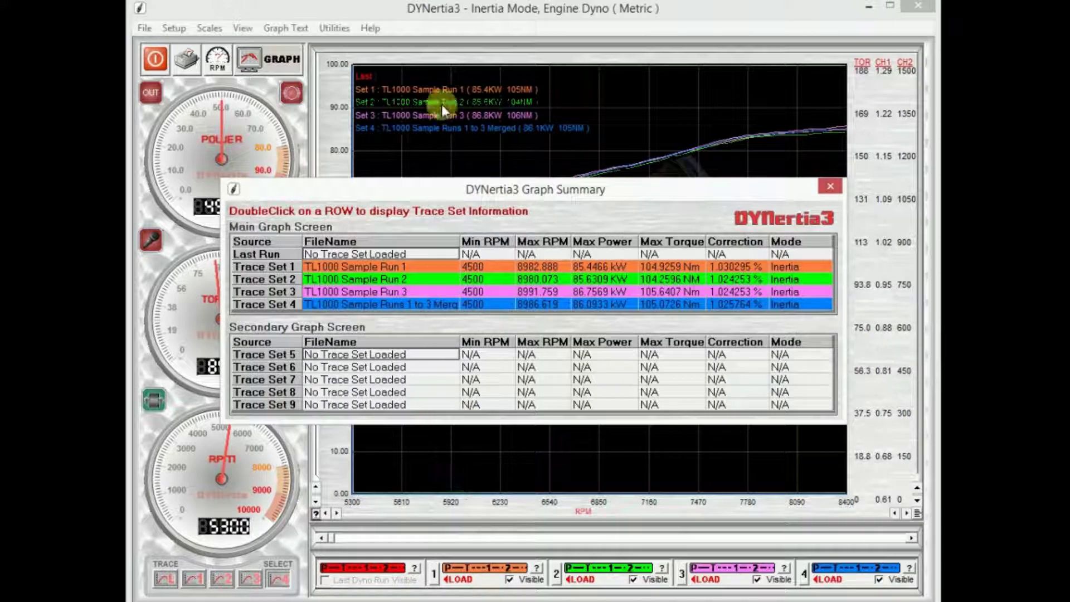
pyautogui.click(400, 291)
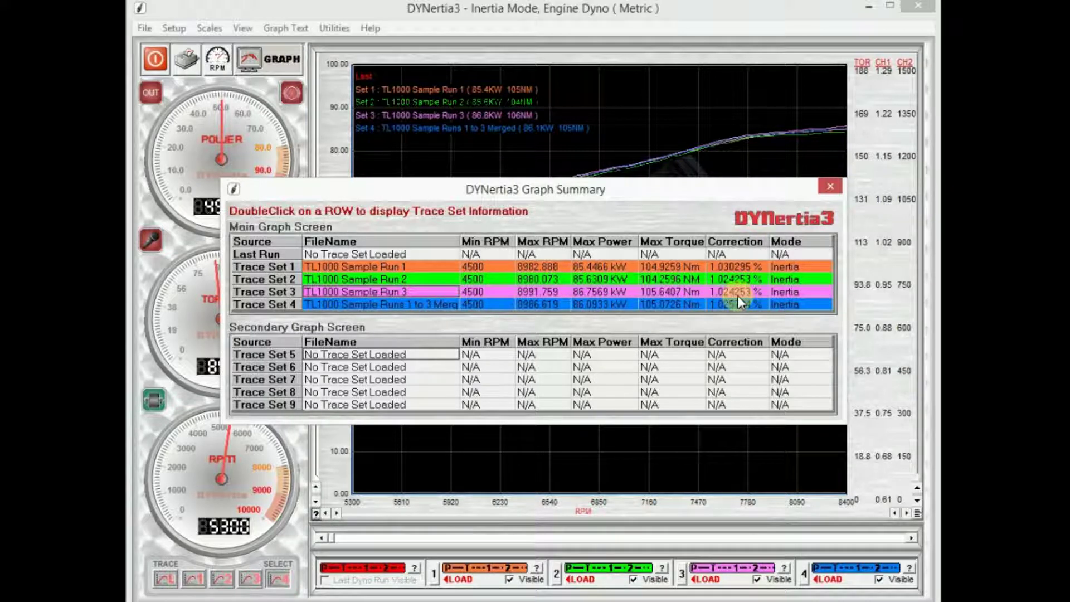
pyautogui.doubleClick(318, 292)
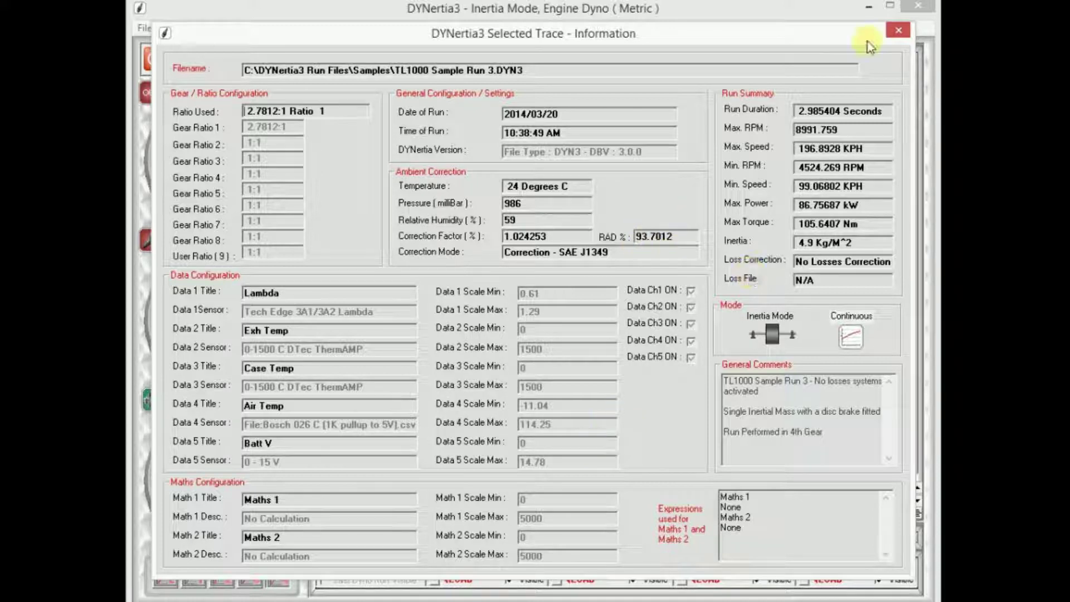
pyautogui.click(897, 33)
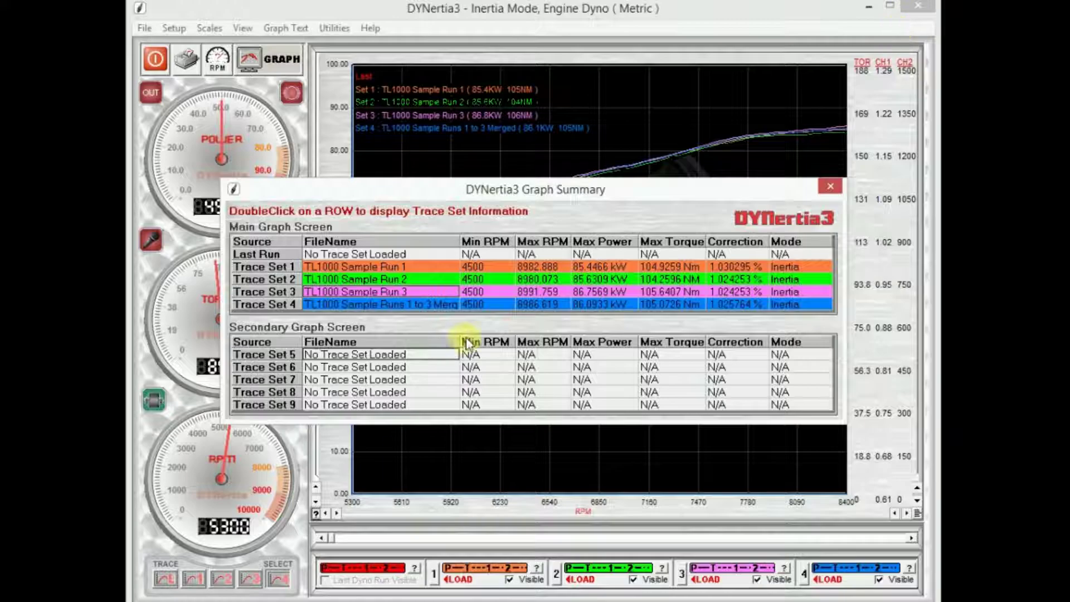
pyautogui.click(829, 188)
# Add the graph comment "best engine" in the first unused text slot and place it at about 5610 RPM, below the torque curves.
pyautogui.click(243, 29)
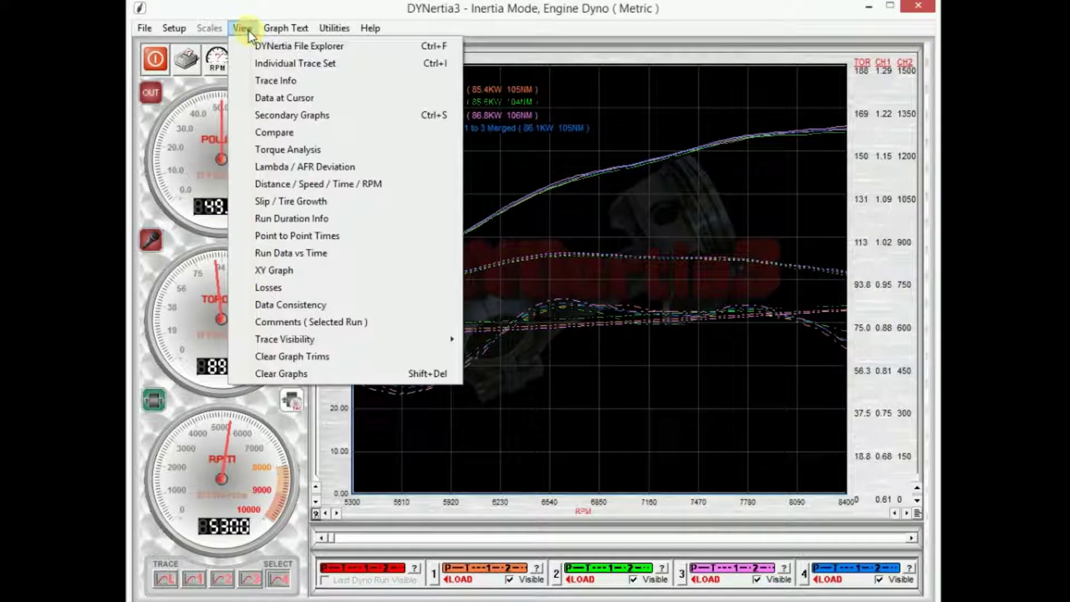
pyautogui.click(249, 31)
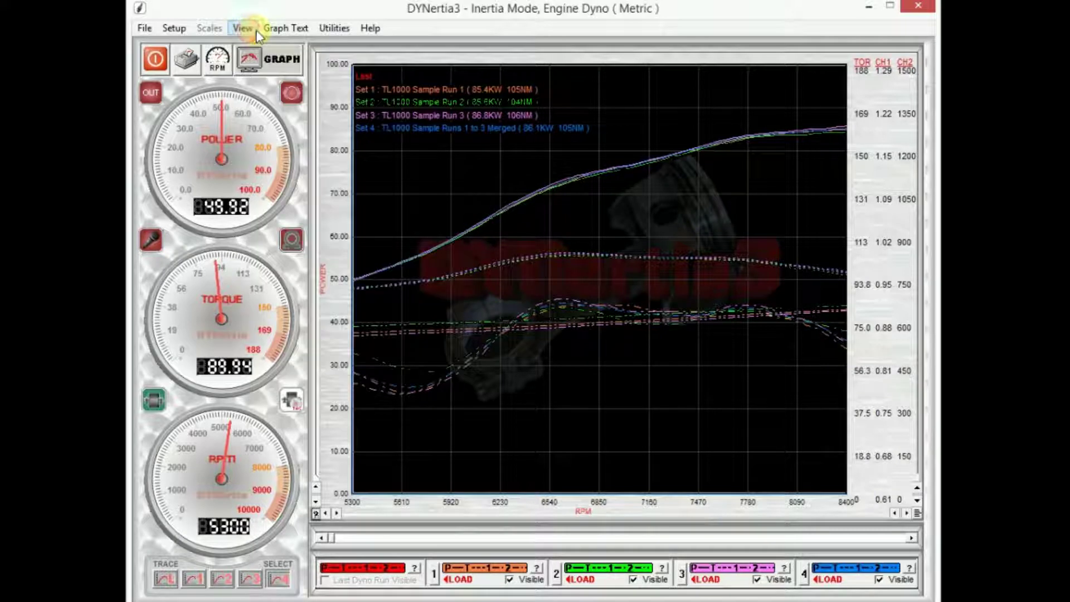
pyautogui.click(288, 33)
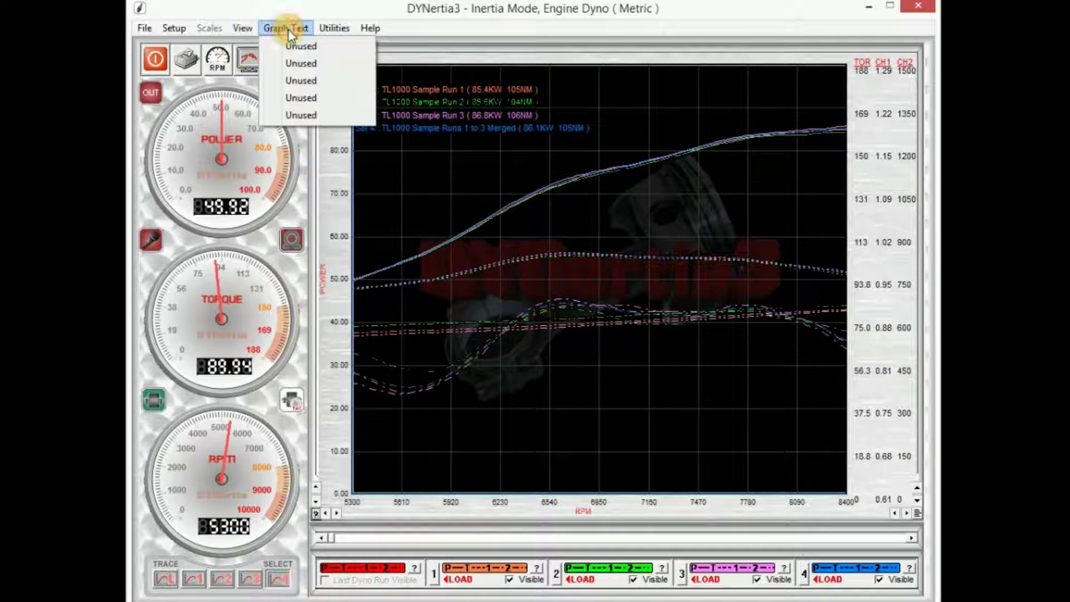
pyautogui.click(298, 48)
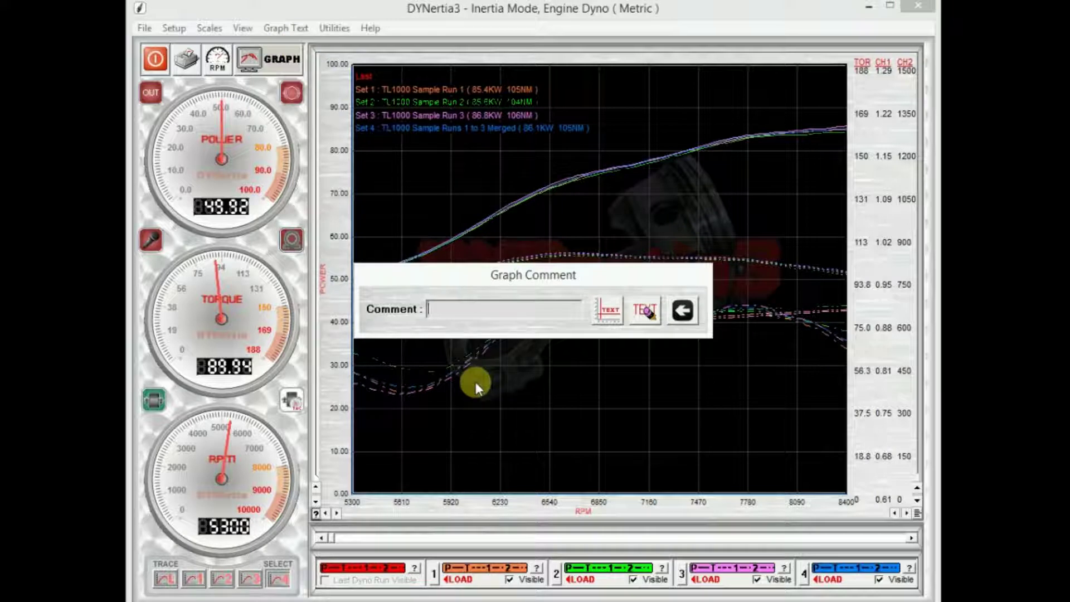
pyautogui.write('best engine')
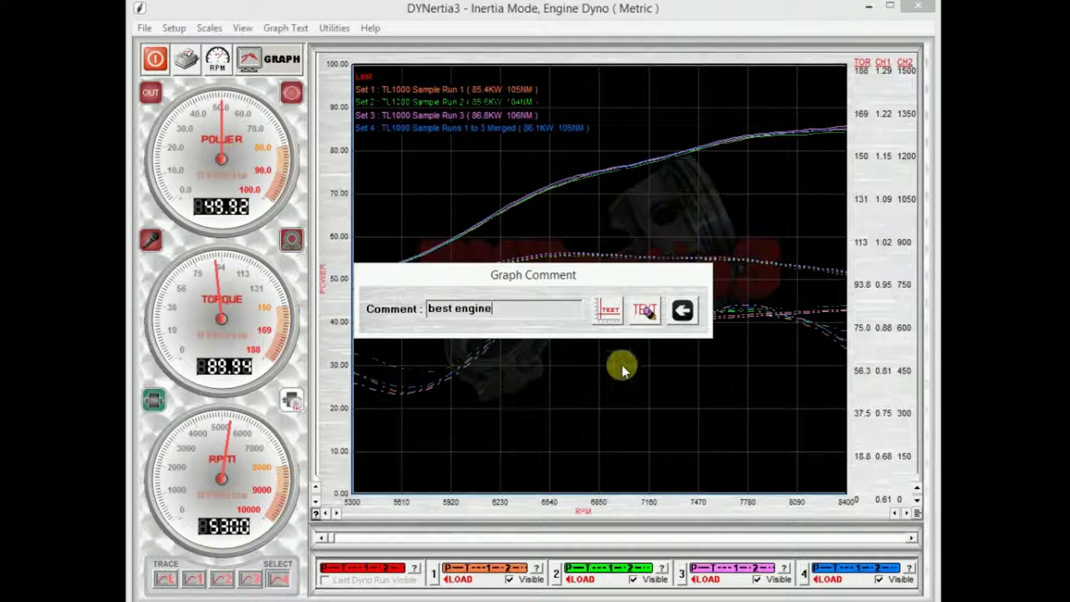
pyautogui.click(607, 315)
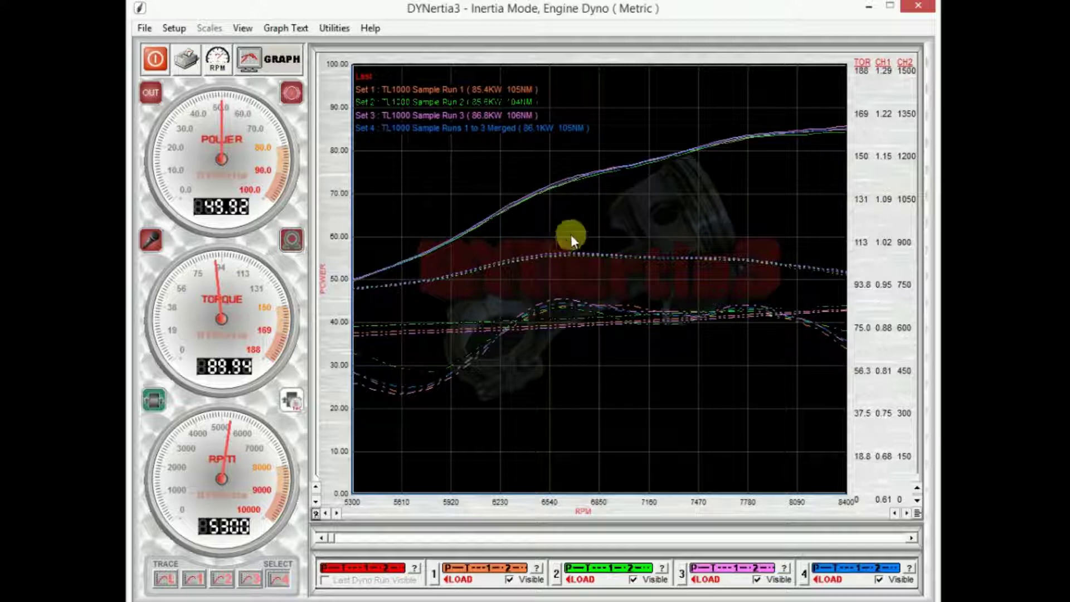
pyautogui.click(402, 359)
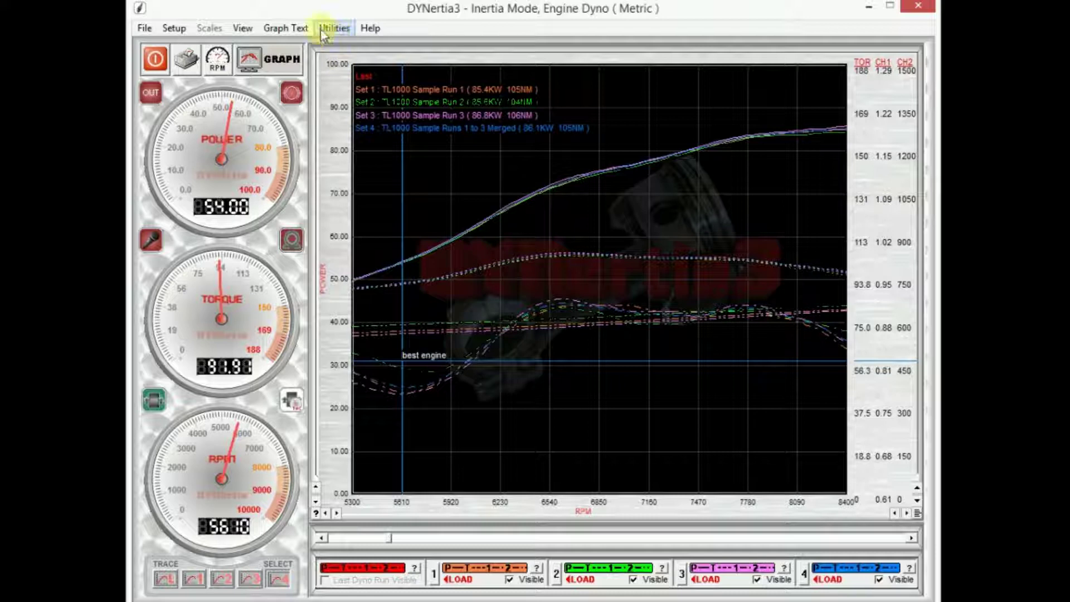
# Erase the "best engine" comment from the graph.
pyautogui.click(306, 29)
pyautogui.click(301, 46)
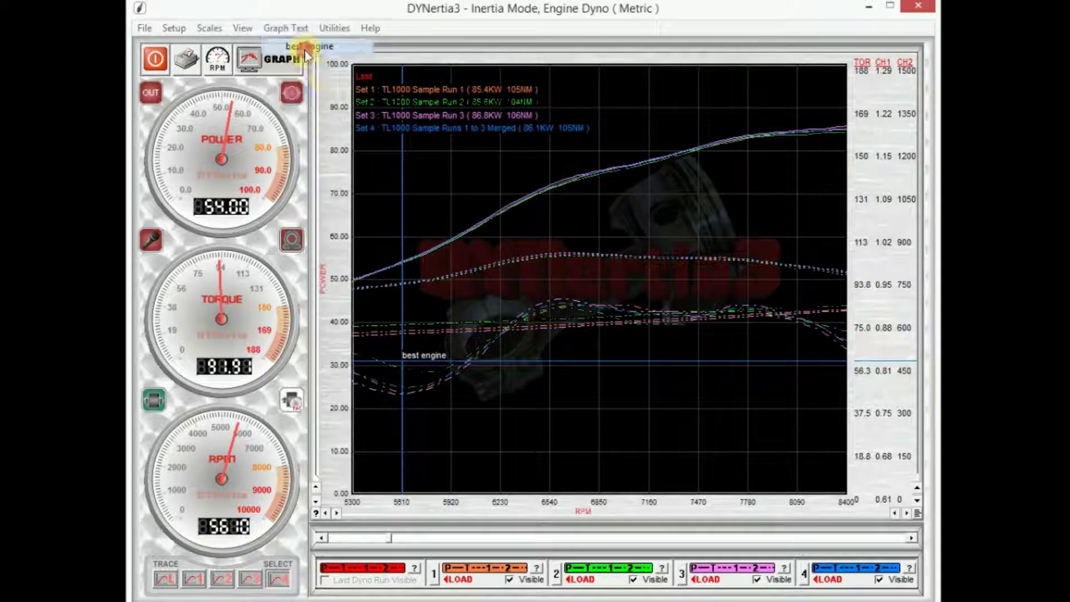
pyautogui.click(638, 311)
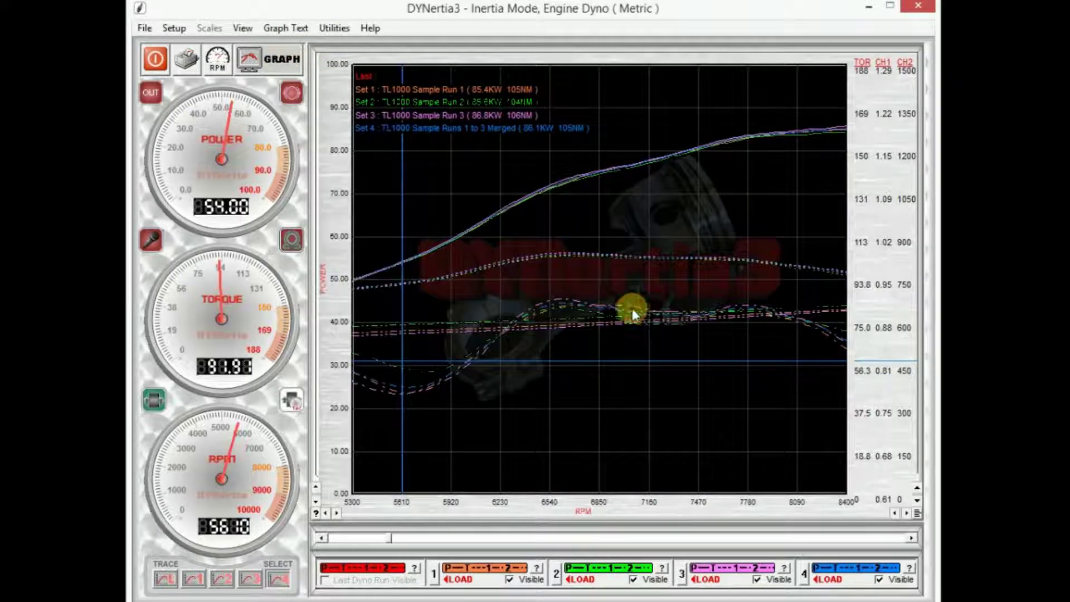
# View the built-in calculator and the RPM / Torque / Power Calculator, closing each one.
pyautogui.click(333, 29)
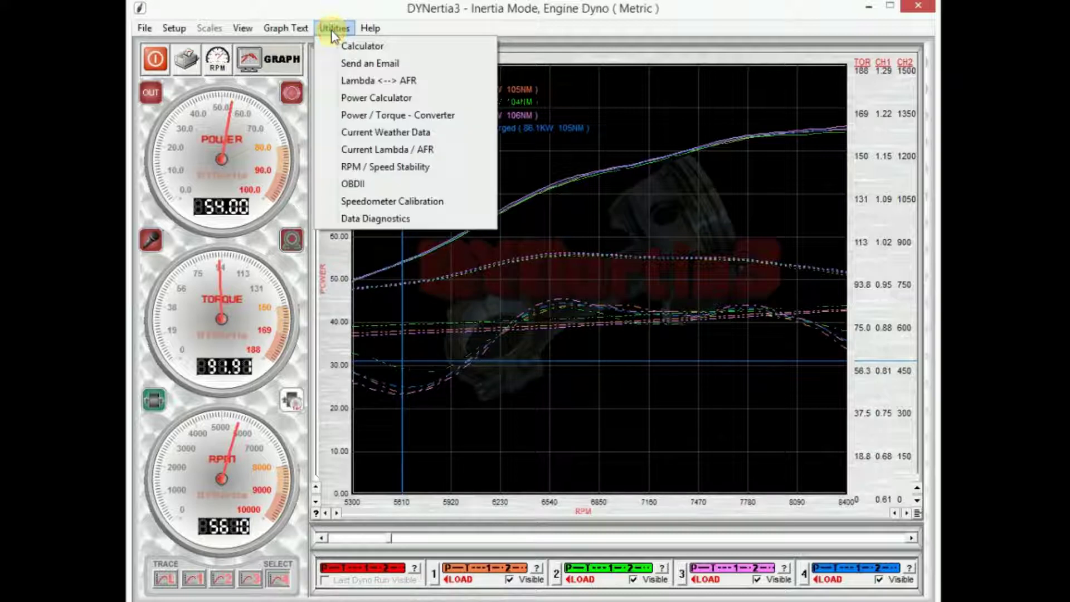
pyautogui.click(347, 46)
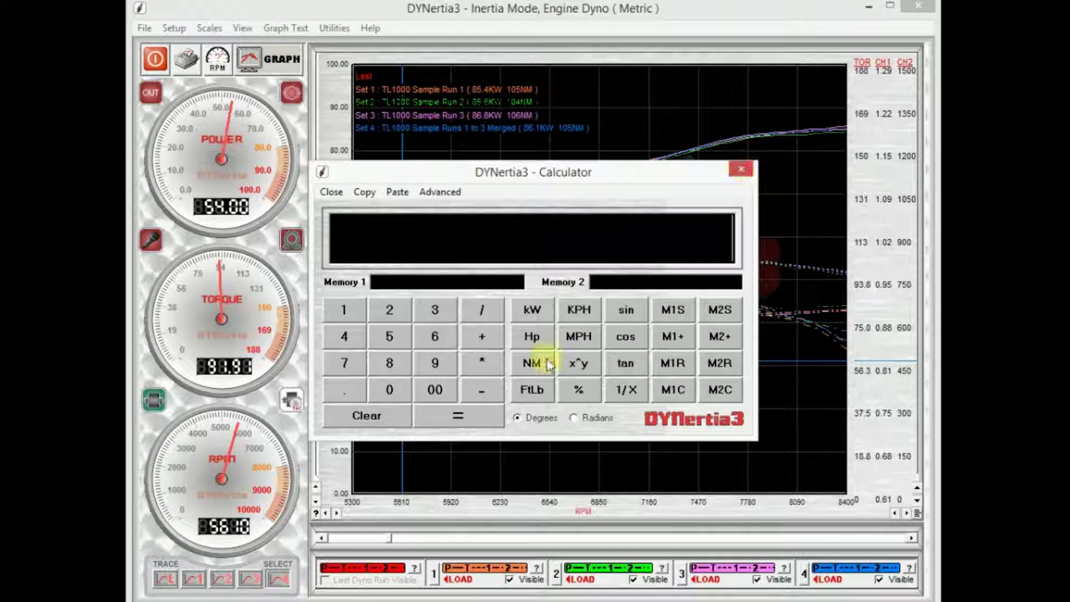
pyautogui.click(741, 168)
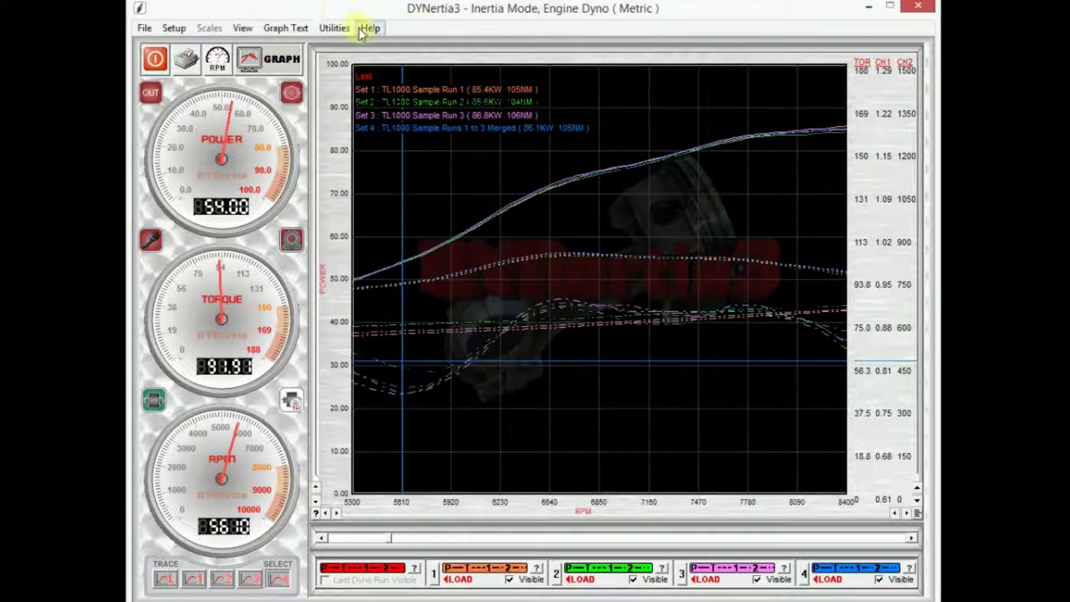
pyautogui.click(342, 29)
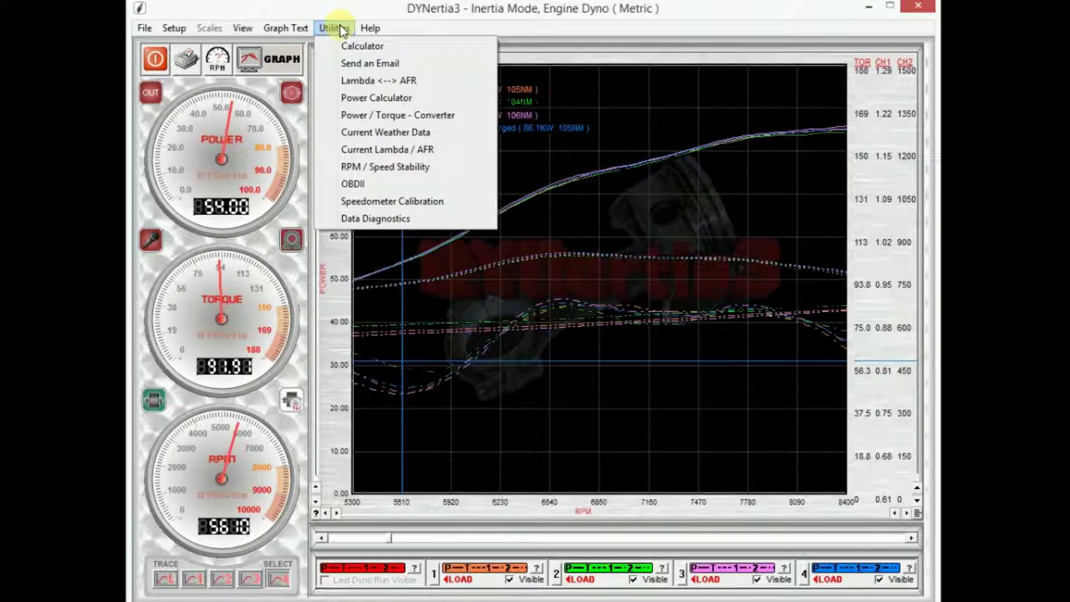
pyautogui.click(359, 98)
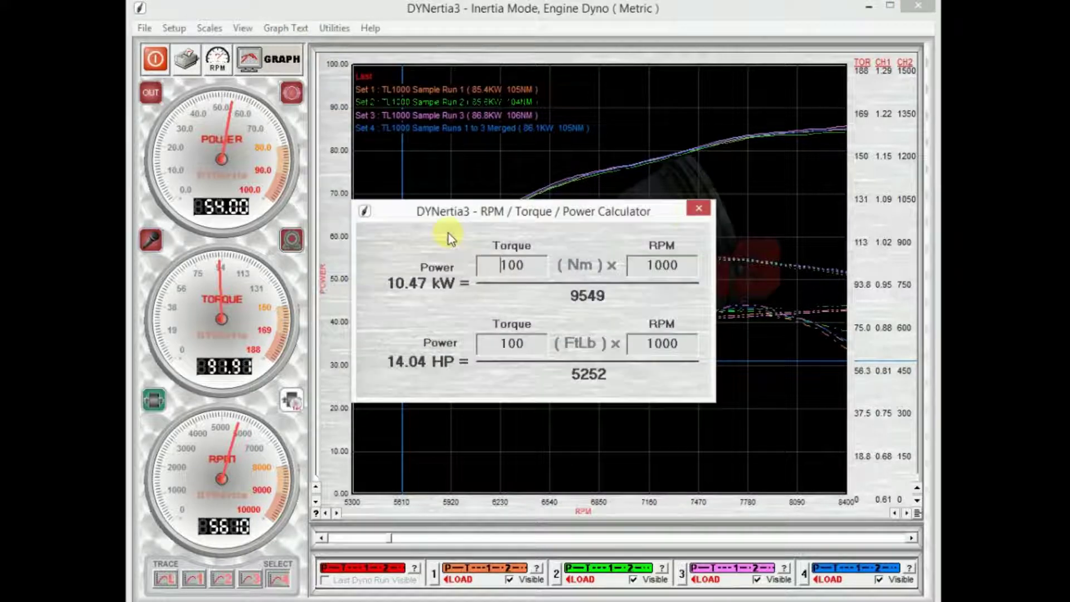
pyautogui.click(696, 209)
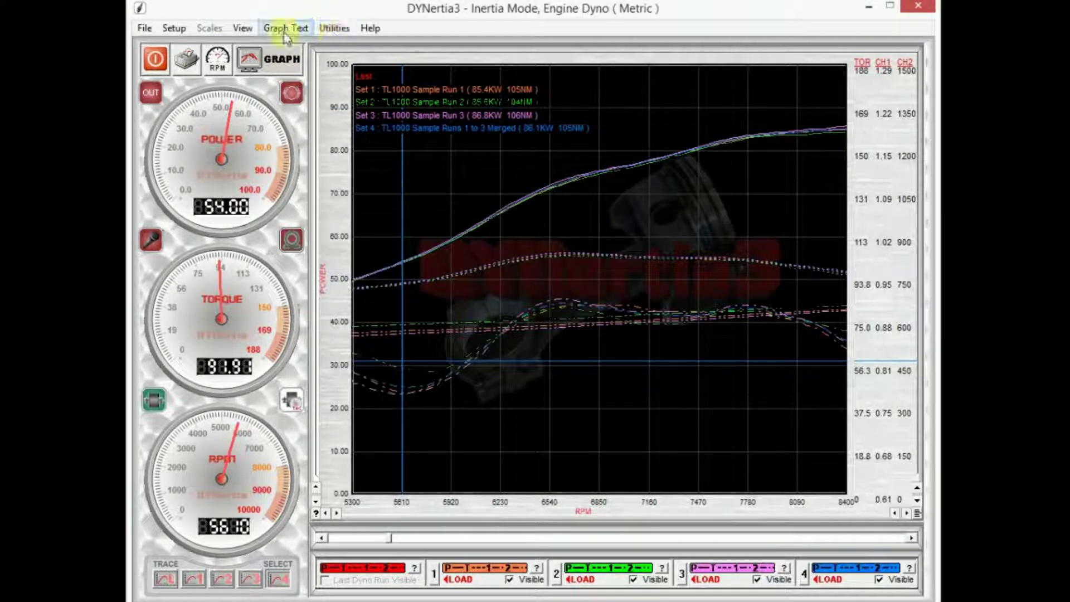
# Open the Data Diagnostics for the data channels, switch the readings from units to mV, and close the diagnostics.
pyautogui.click(323, 29)
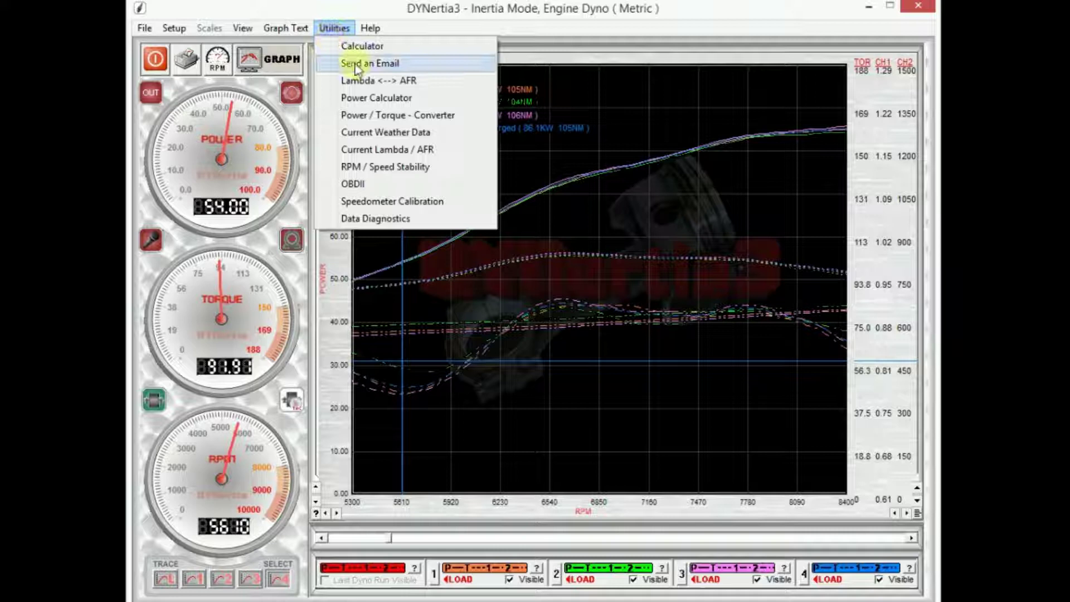
pyautogui.click(400, 221)
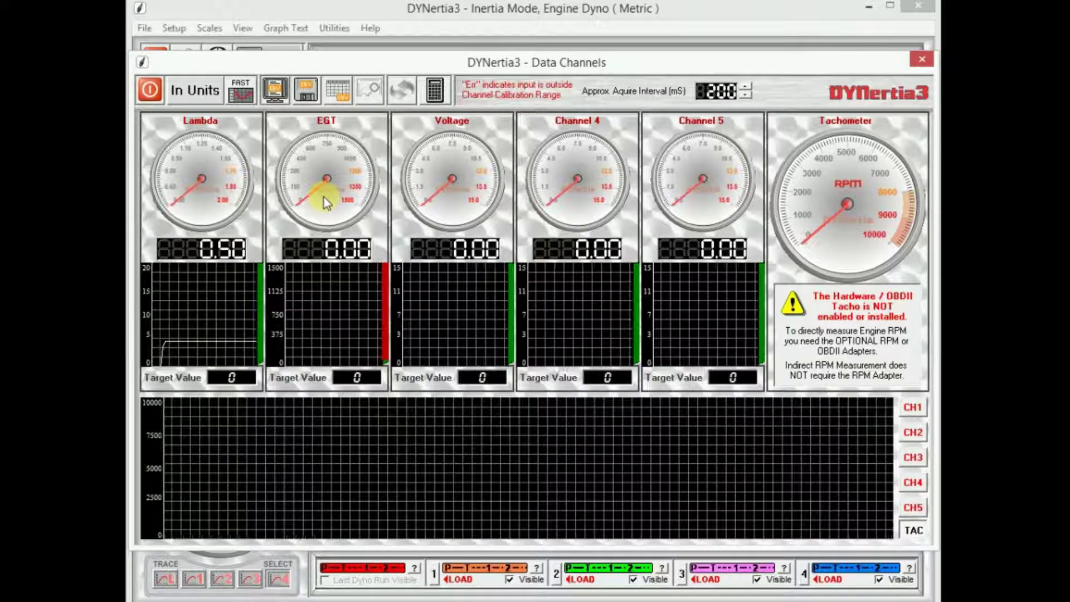
pyautogui.click(209, 93)
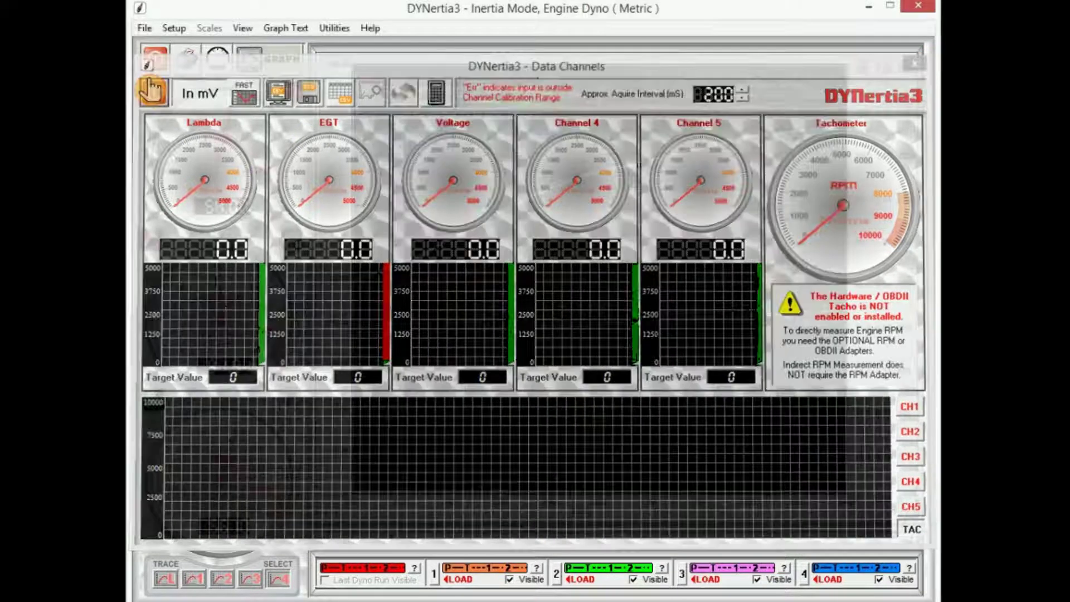
pyautogui.click(150, 89)
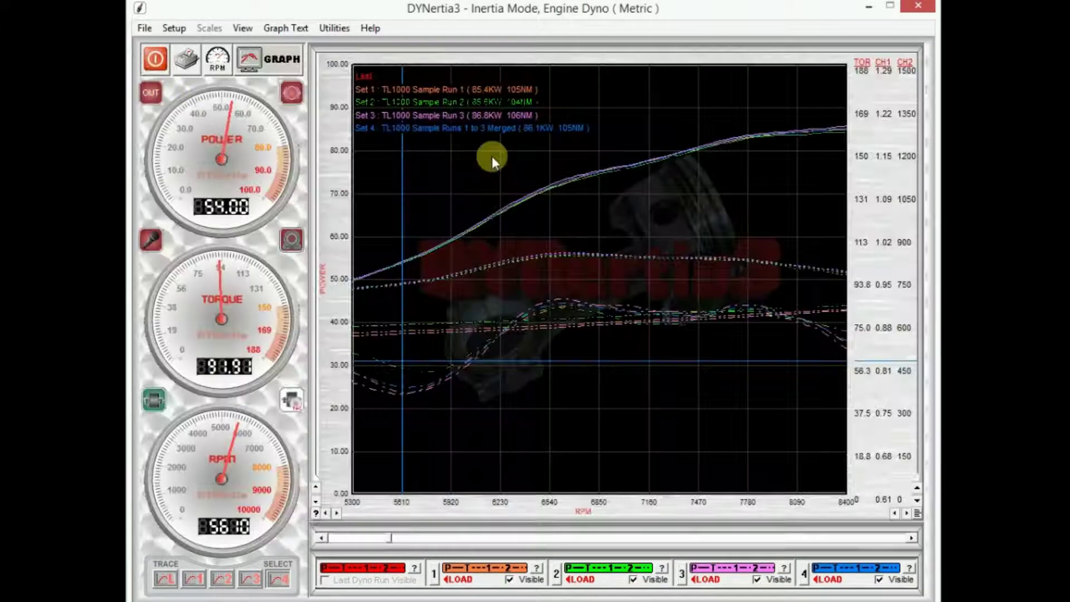
# View the list of keyboard shortcuts in the help and close it.
pyautogui.click(333, 29)
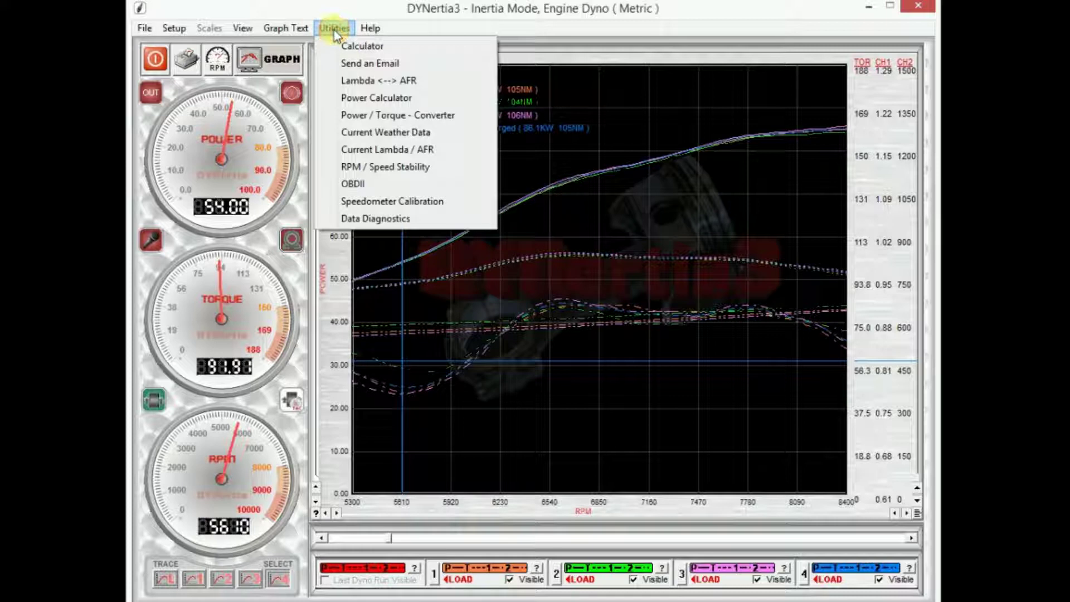
pyautogui.click(362, 29)
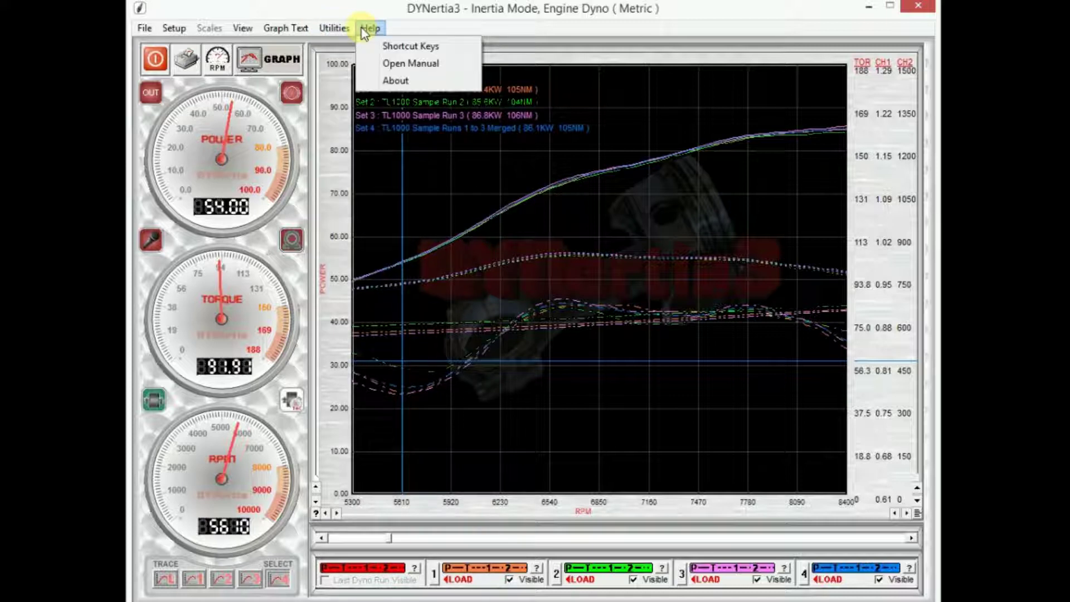
pyautogui.click(386, 45)
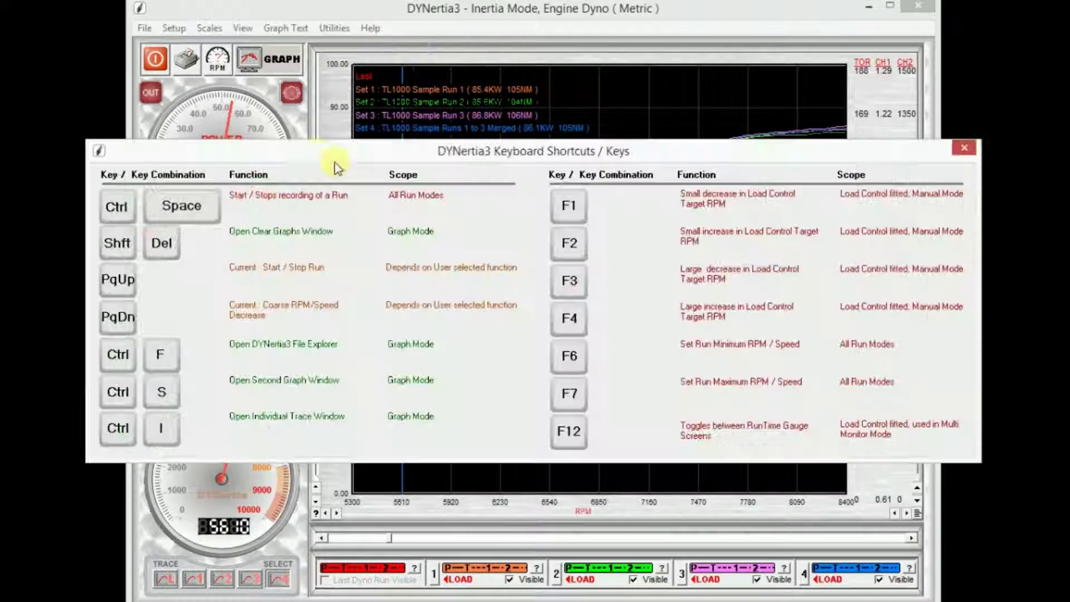
pyautogui.click(963, 150)
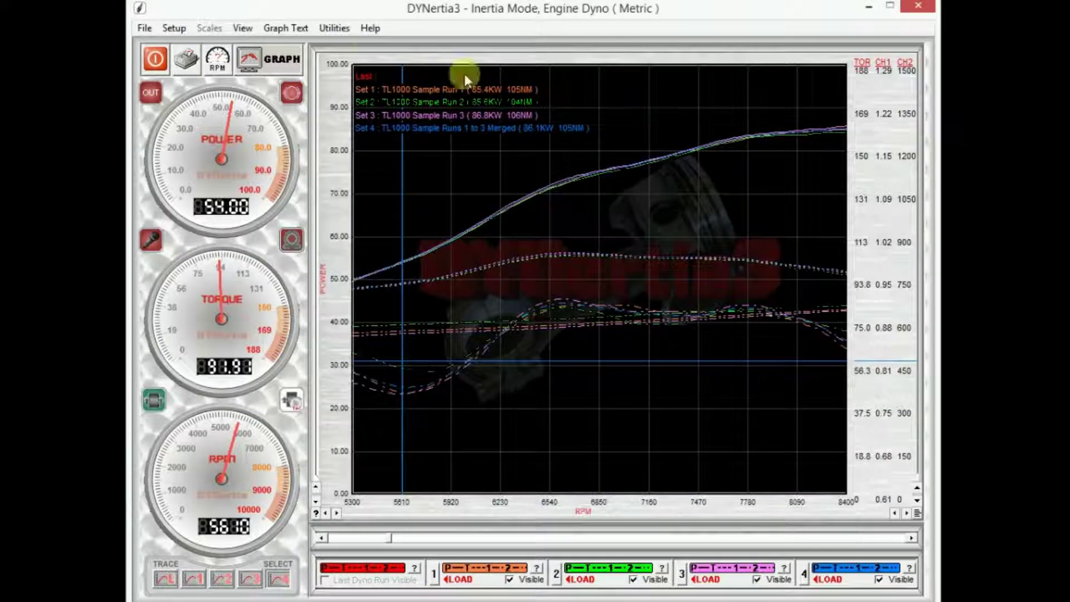
pyautogui.click(369, 28)
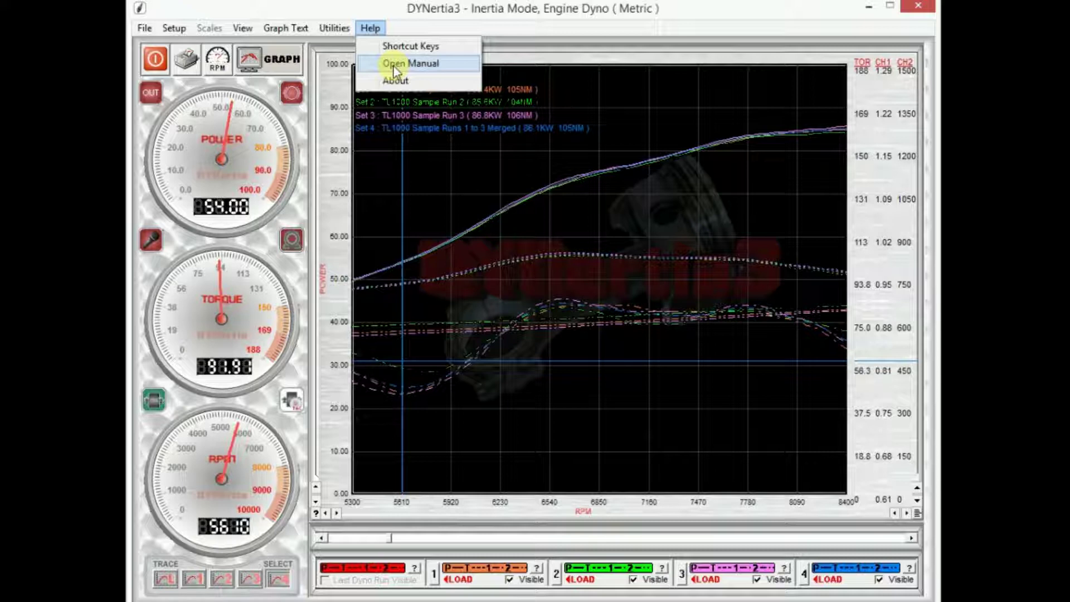
pyautogui.click(373, 29)
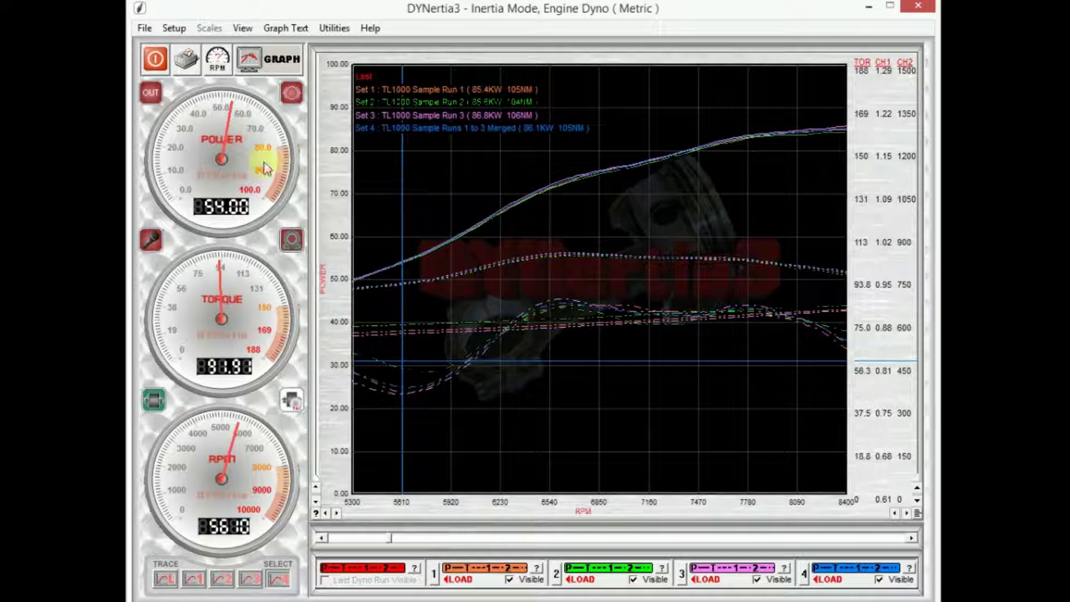
# Inspect the losses systems setup and the RPM / speed source options, closing each without making changes.
pyautogui.click(151, 96)
pyautogui.click(151, 97)
pyautogui.click(292, 94)
pyautogui.click(291, 240)
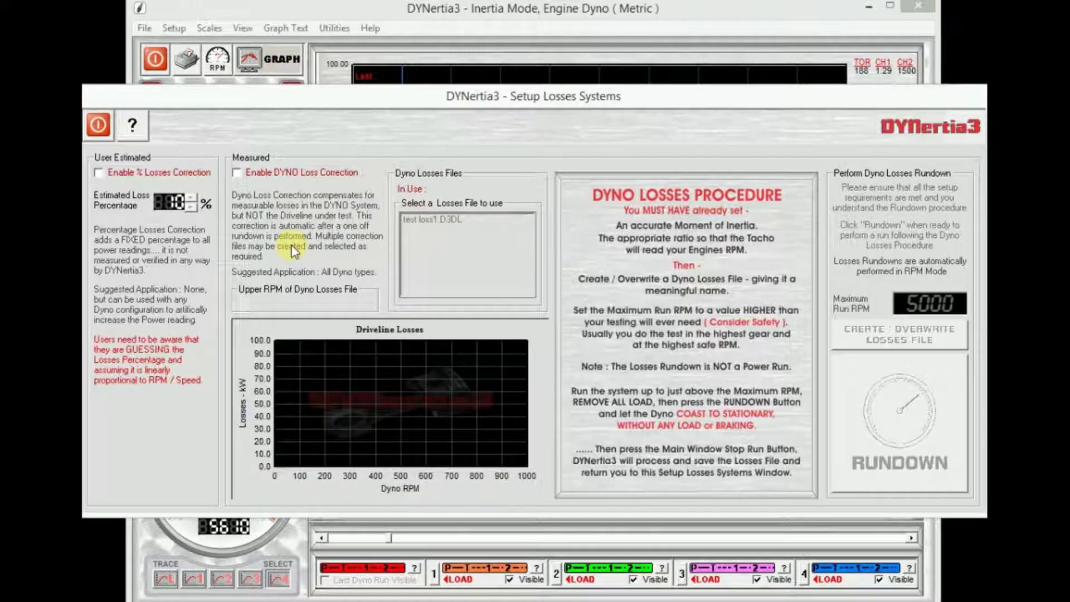
pyautogui.click(99, 126)
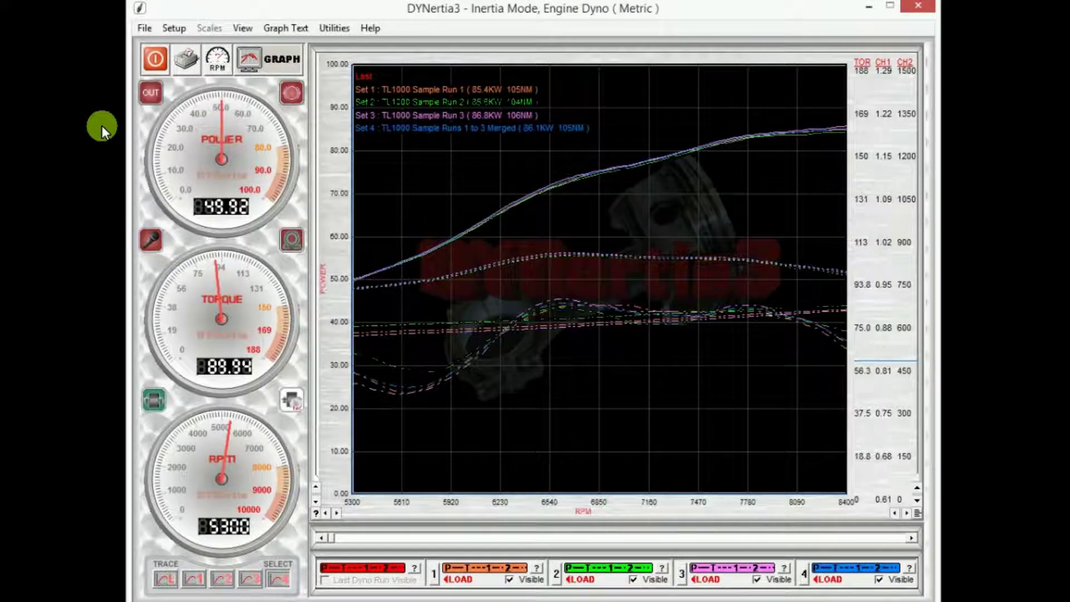
pyautogui.click(290, 402)
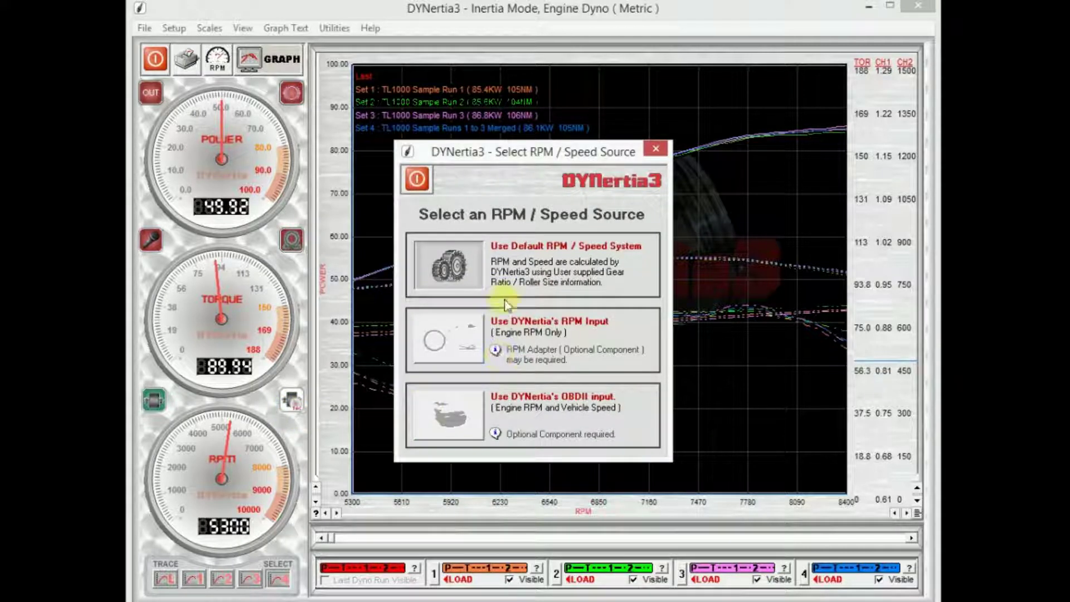
pyautogui.click(418, 183)
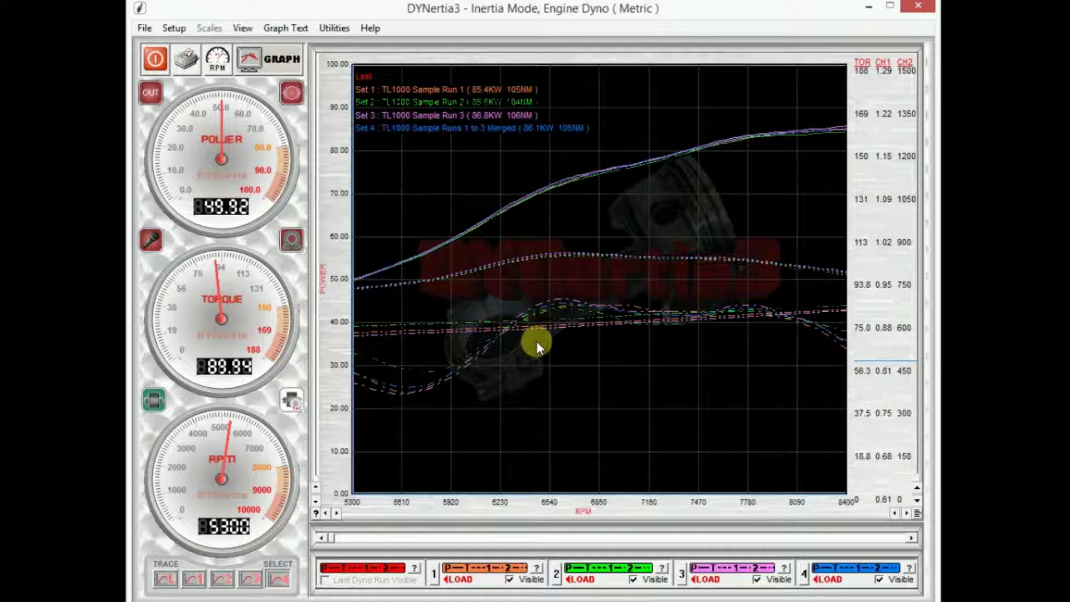
# Switch from graph mode to dyno mode to show the run recording screen.
pyautogui.click(271, 62)
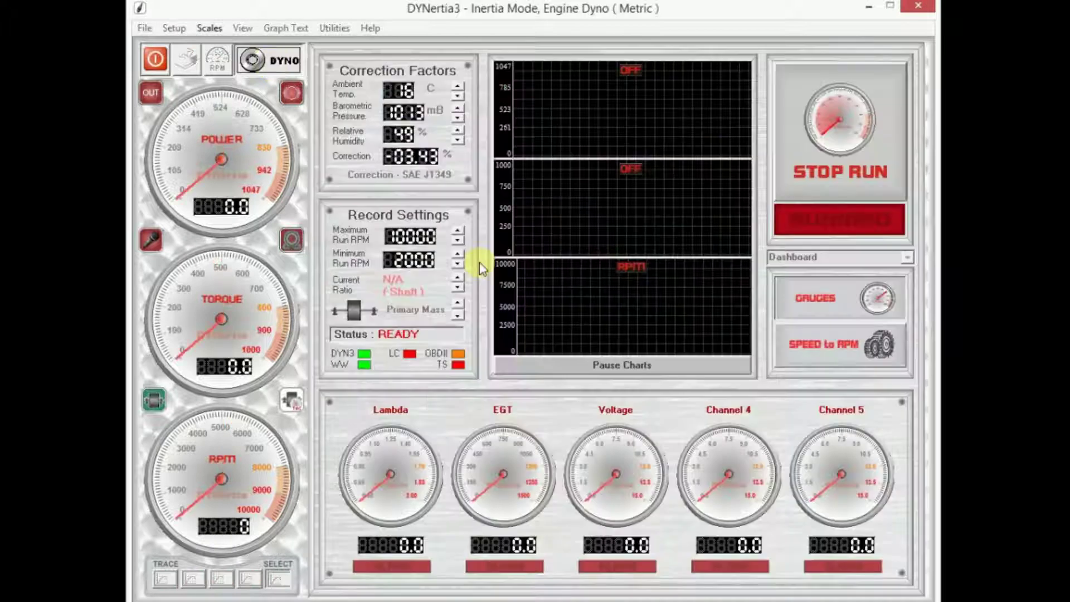